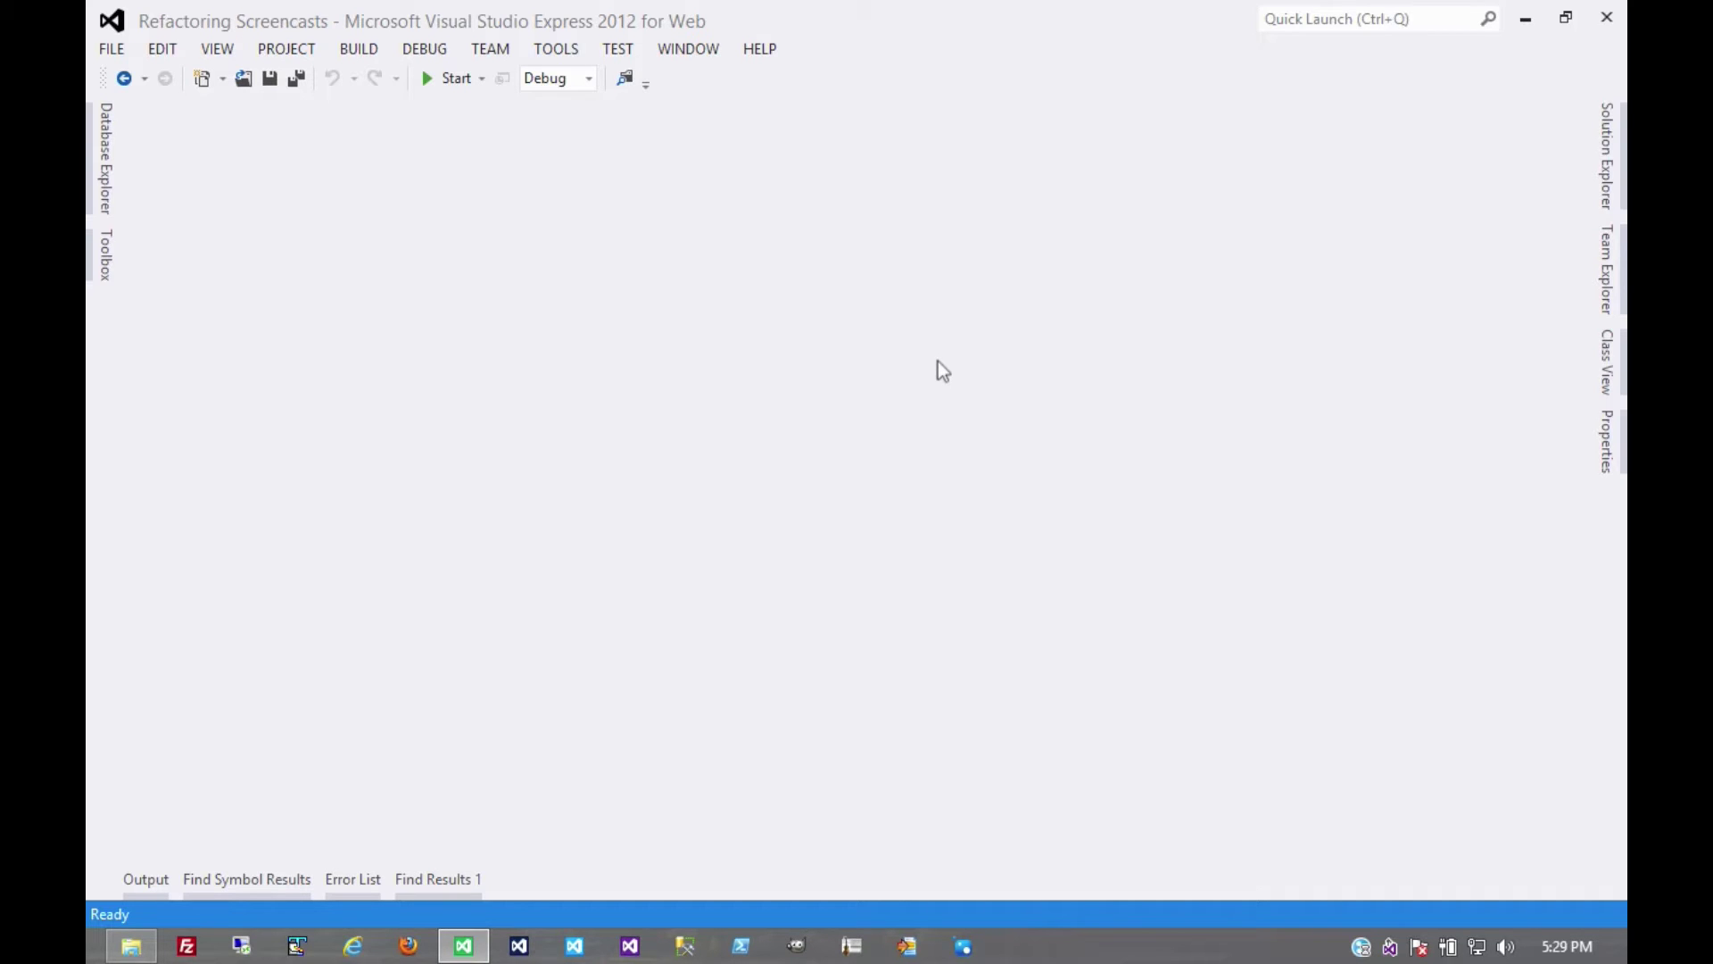
- Slide out Solution Explorer to show the Refactoring Screencasts project tree
left_click(1604, 189)
- Open Simple Example.cs from Moving Features Between Objects > Move Method
double_click(1316, 358)
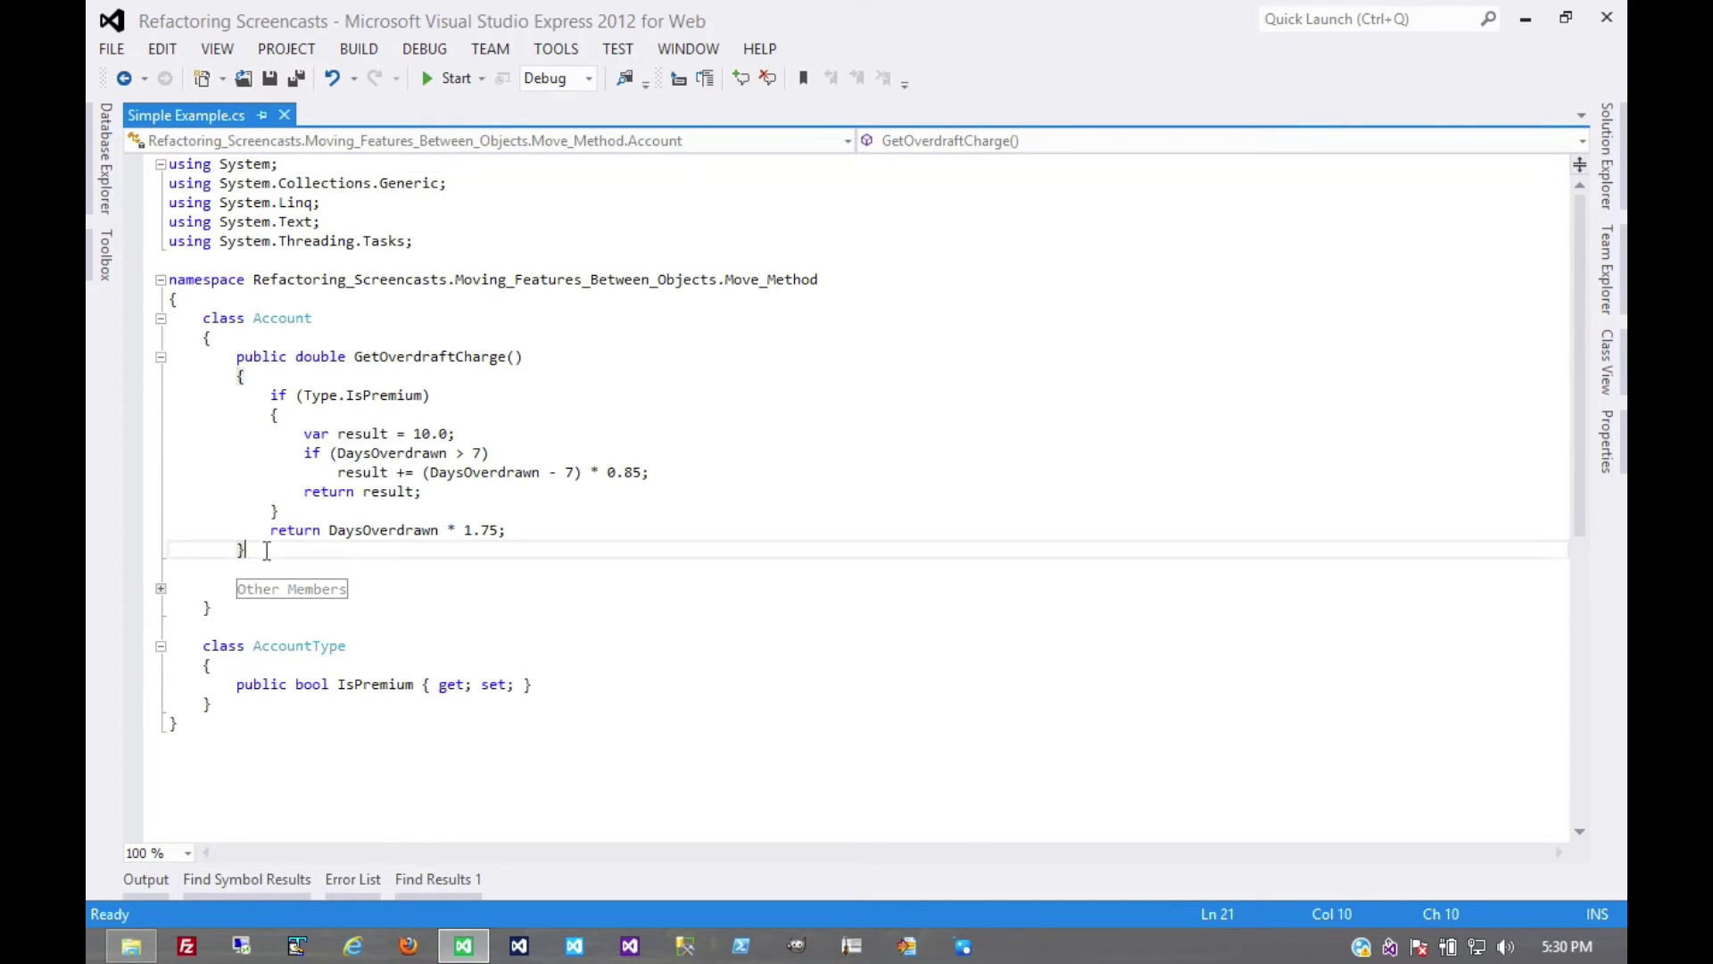
- Paste a copy of Account's GetOverdraftCharge below AccountType's IsPremium property
left_click_drag(252, 550, 238, 351)
key("ctrl+c")
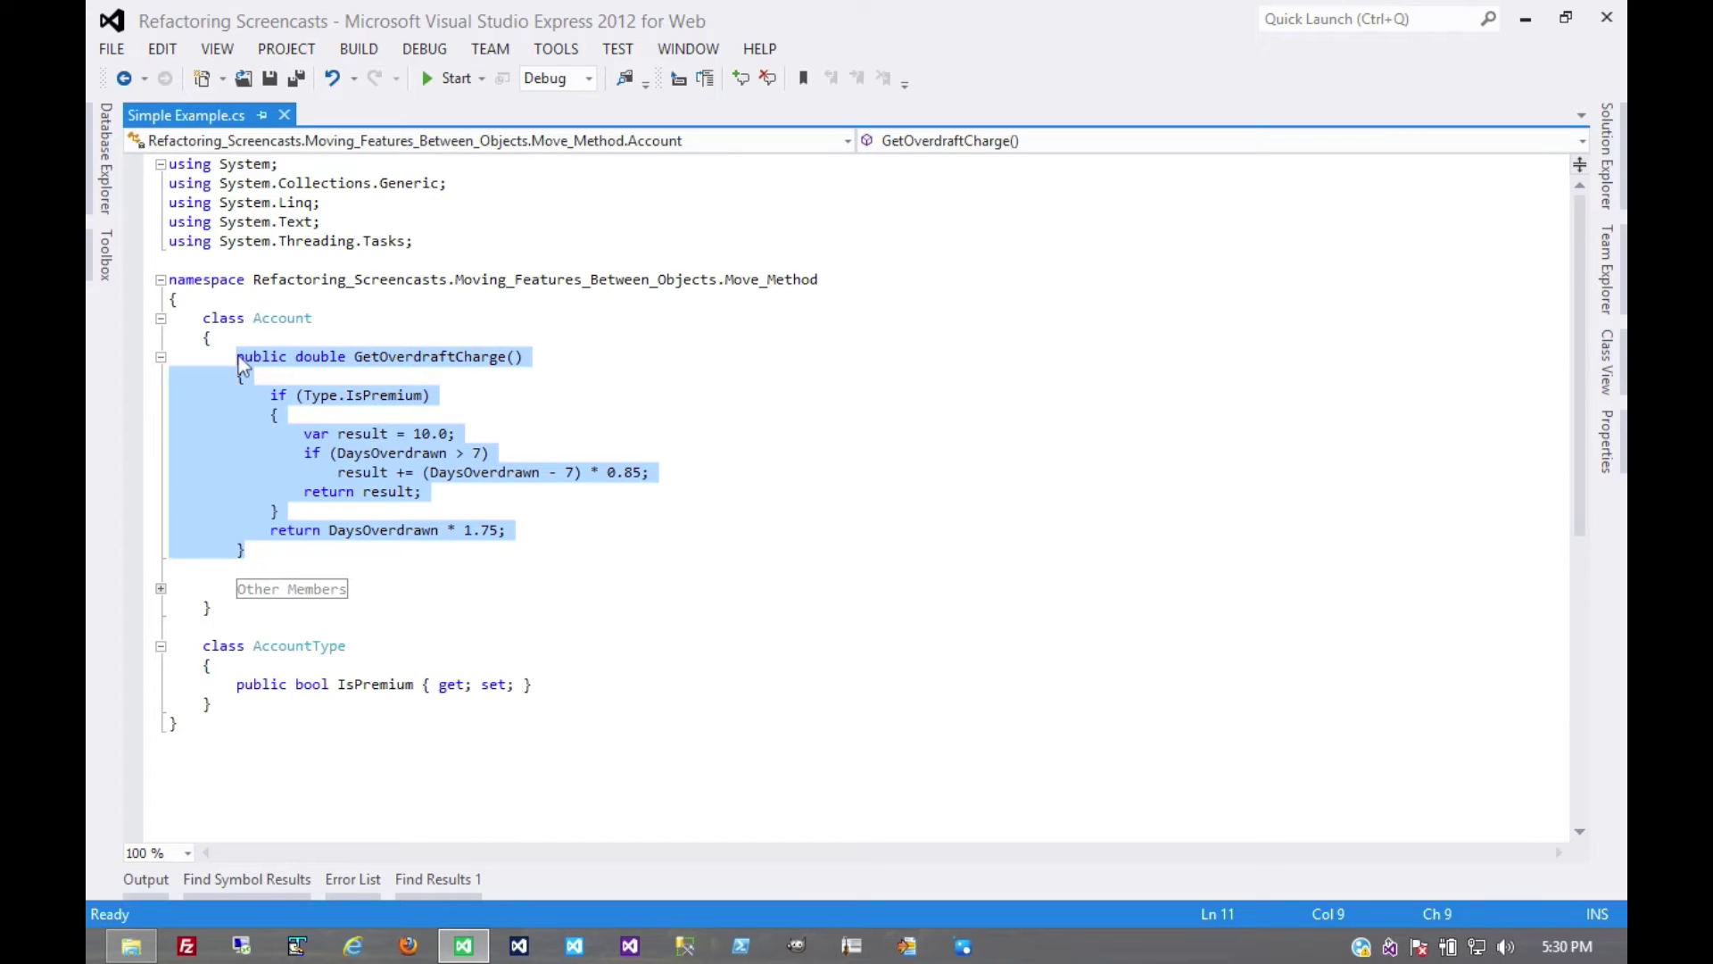
scroll(405, 409, "down", 1)
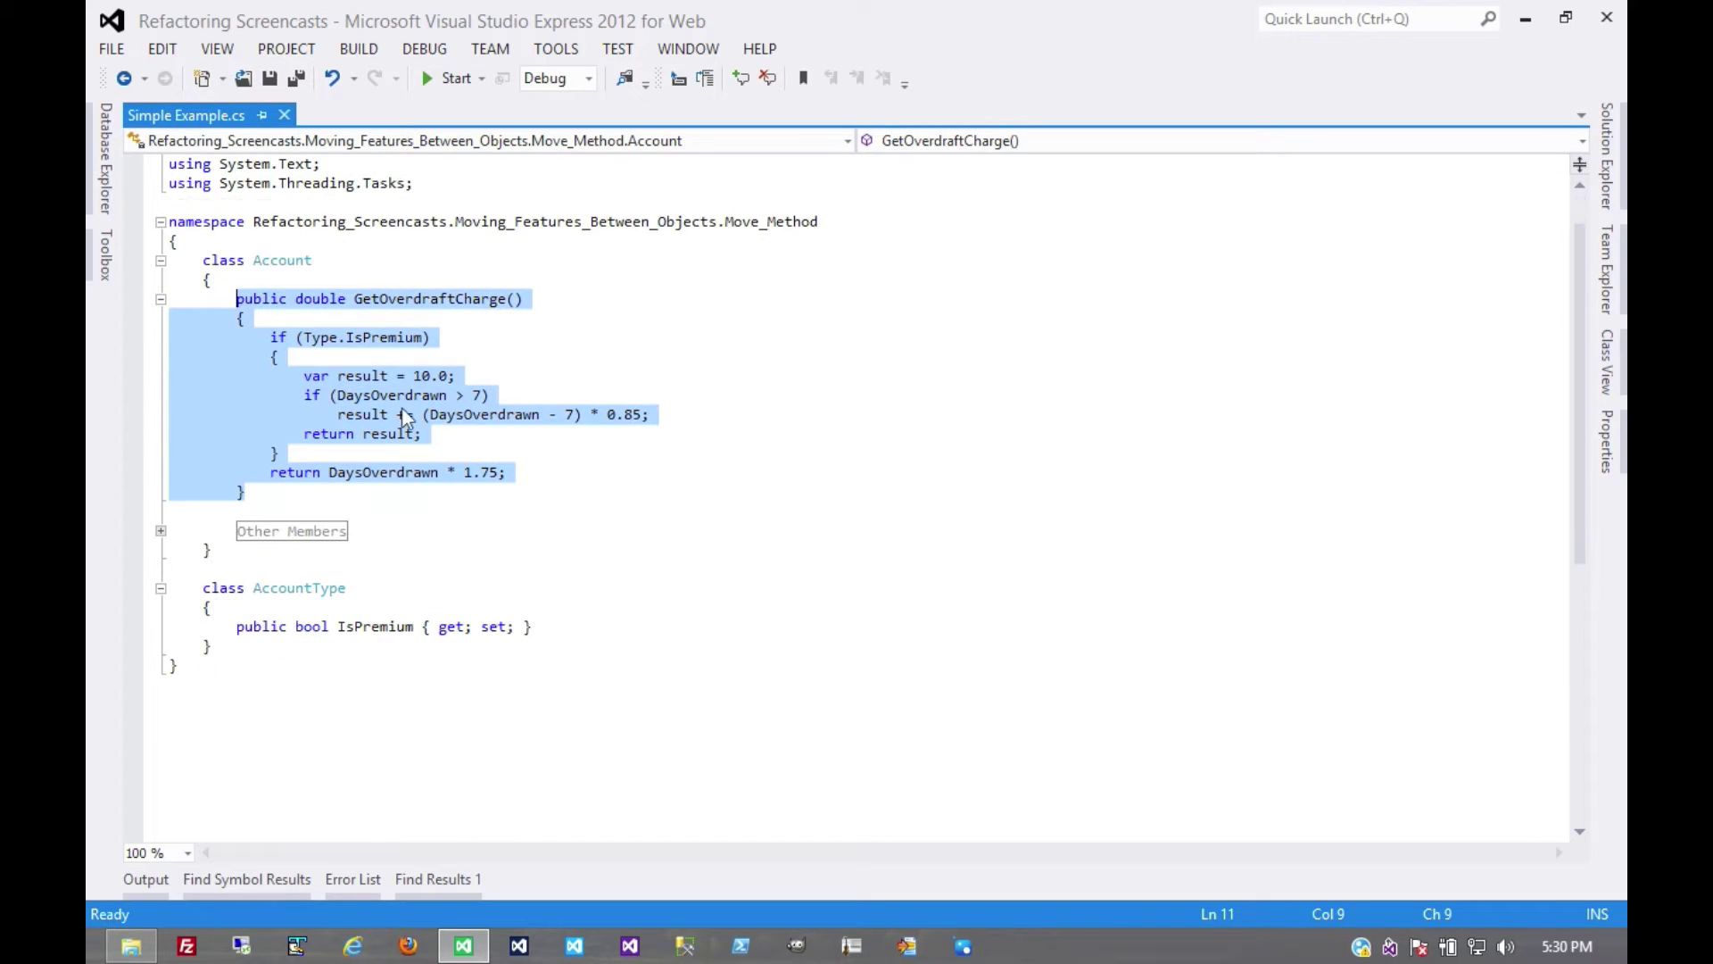
left_click(545, 629)
key("Return")
key("Return")
key("ctrl+v")
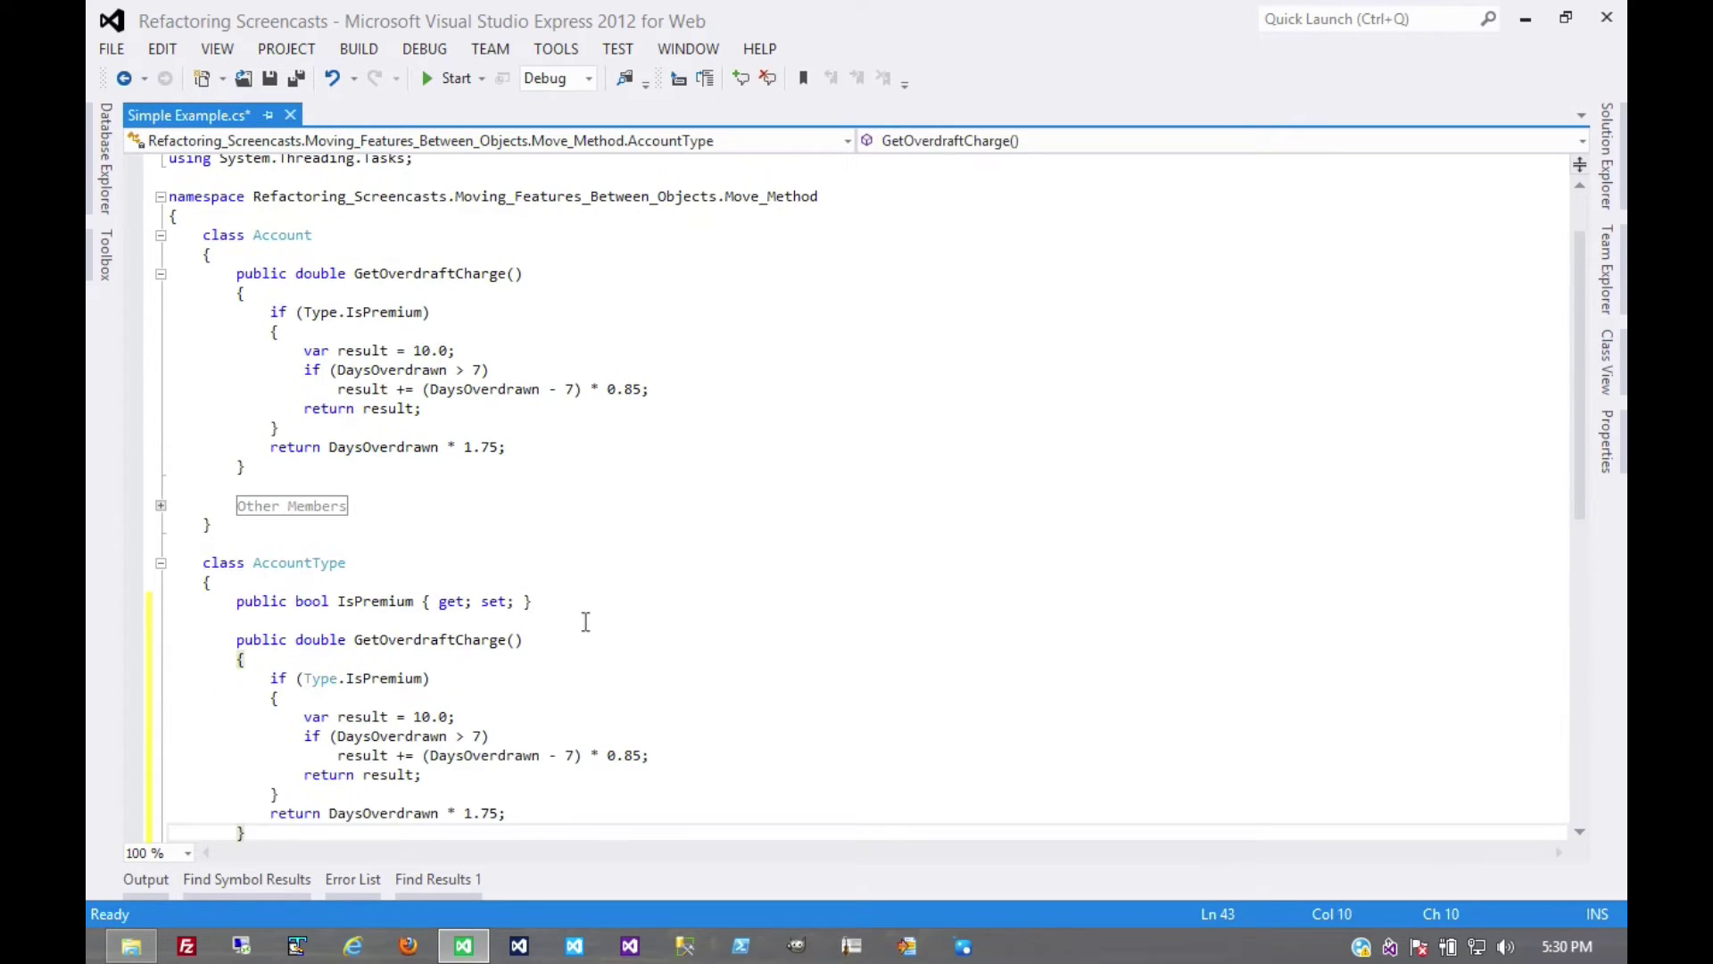
scroll(584, 621, "down", 1)
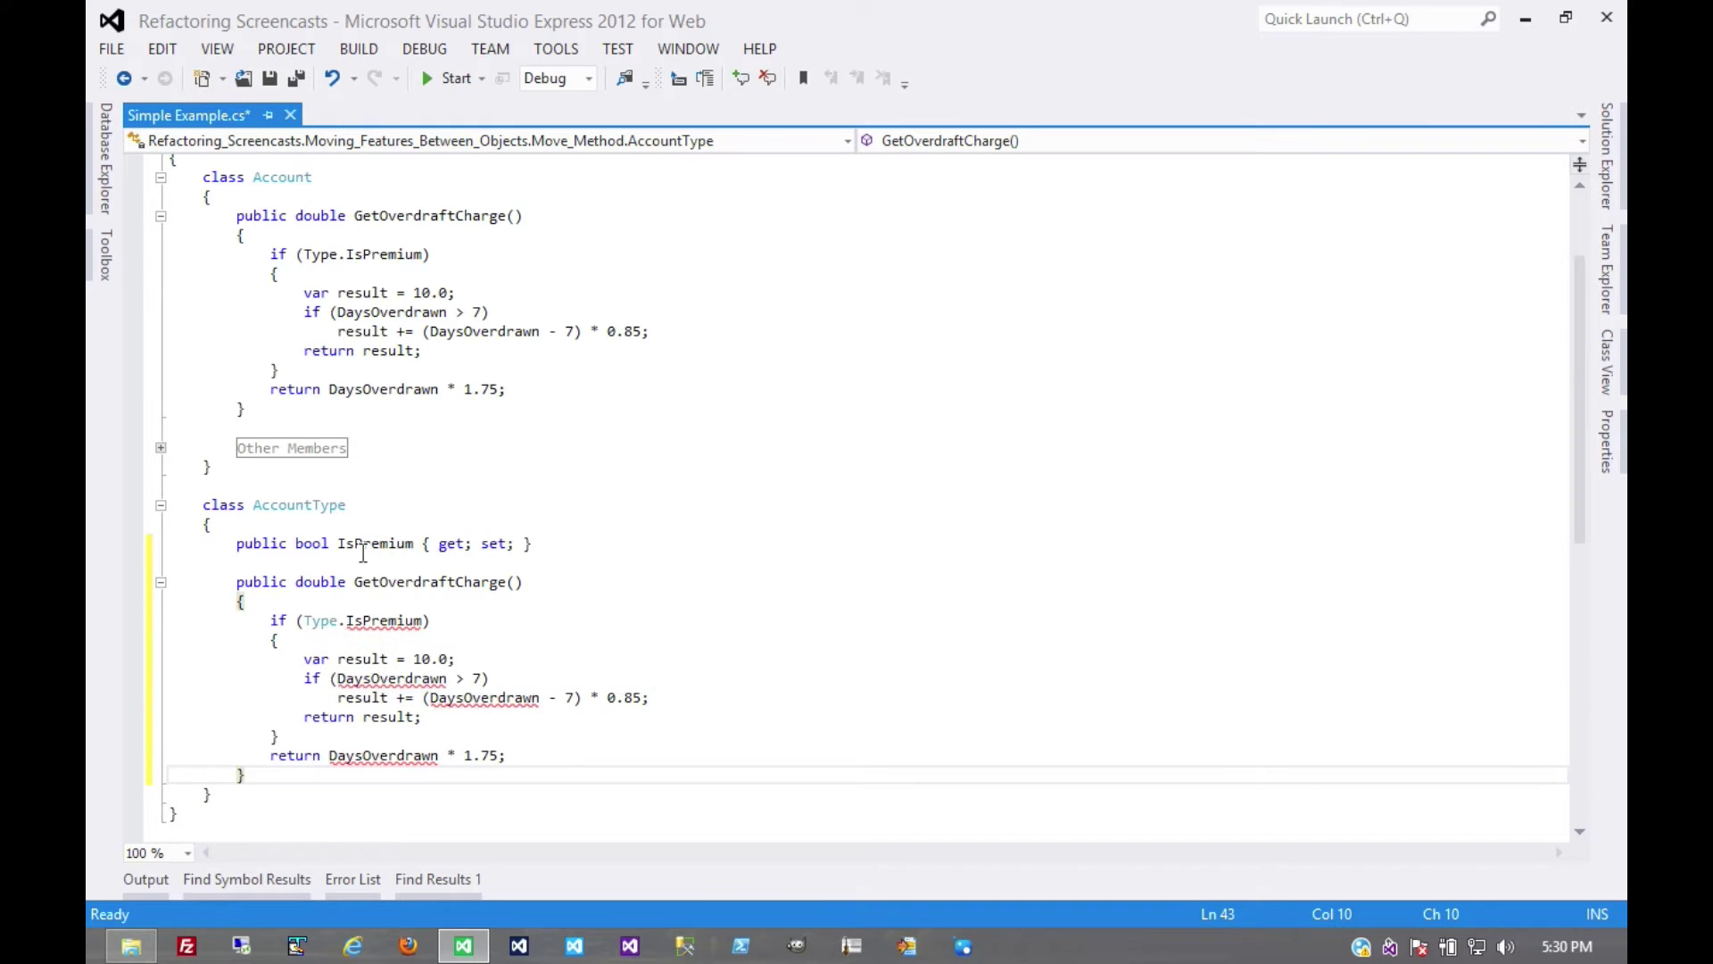
- Drop the "Type." prefix so the copied condition reads IsPremium
double_click(323, 621)
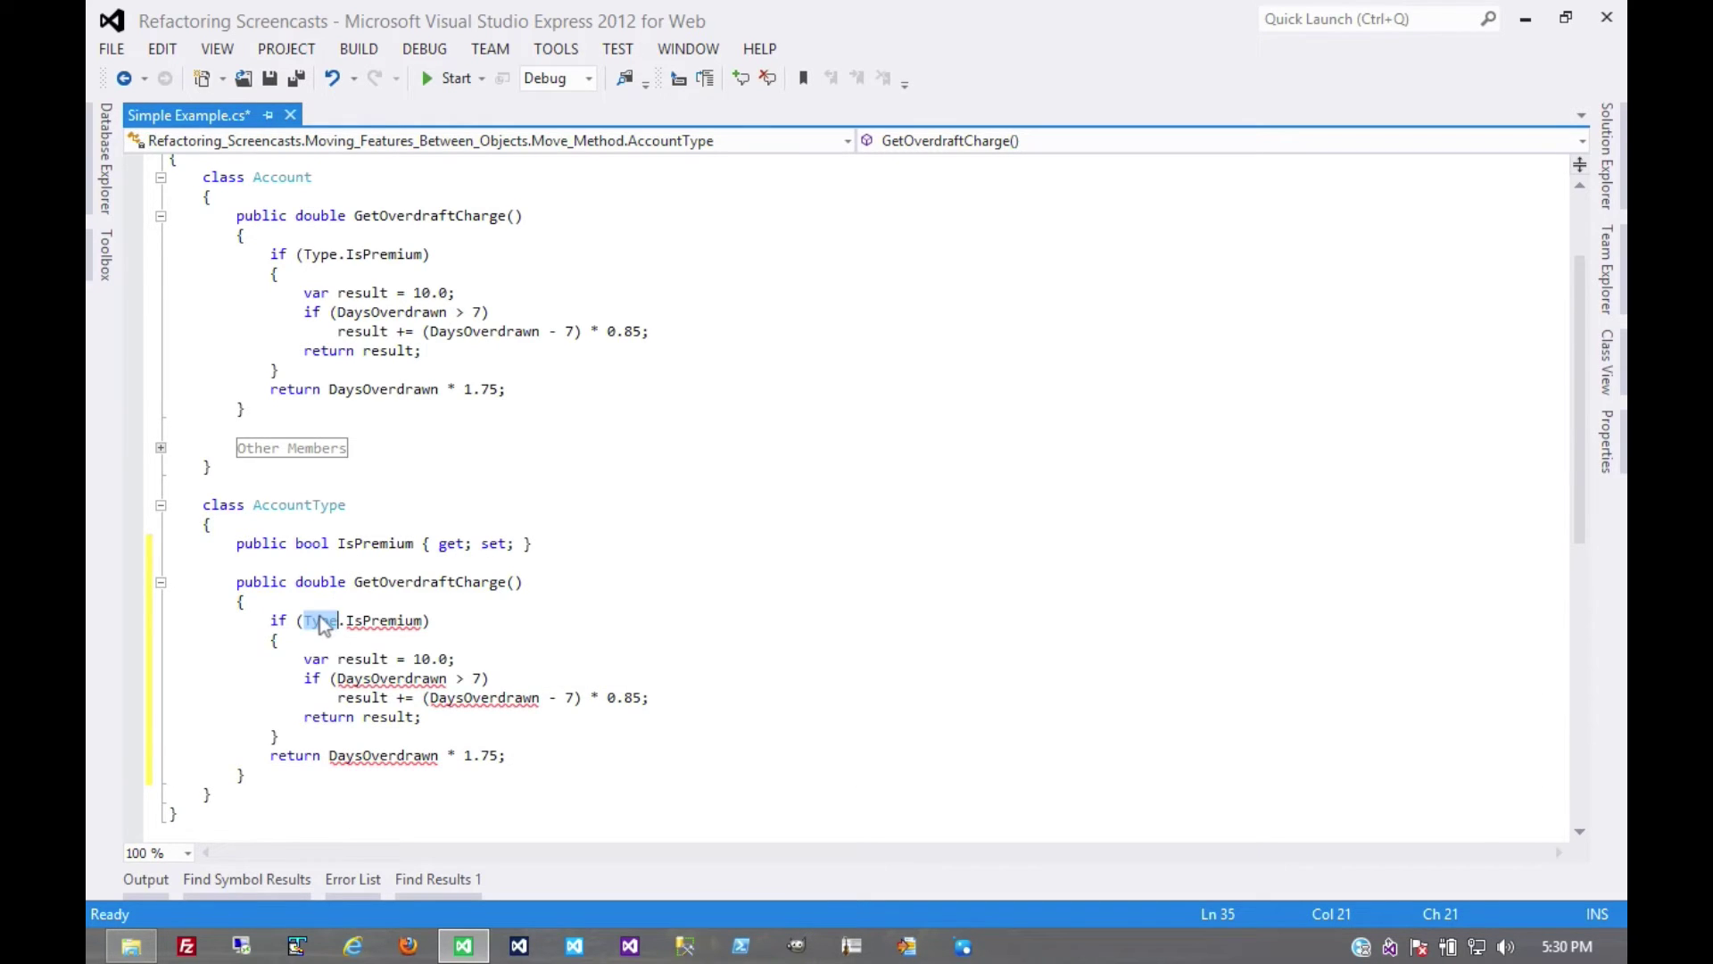
key("Delete")
key("Delete")
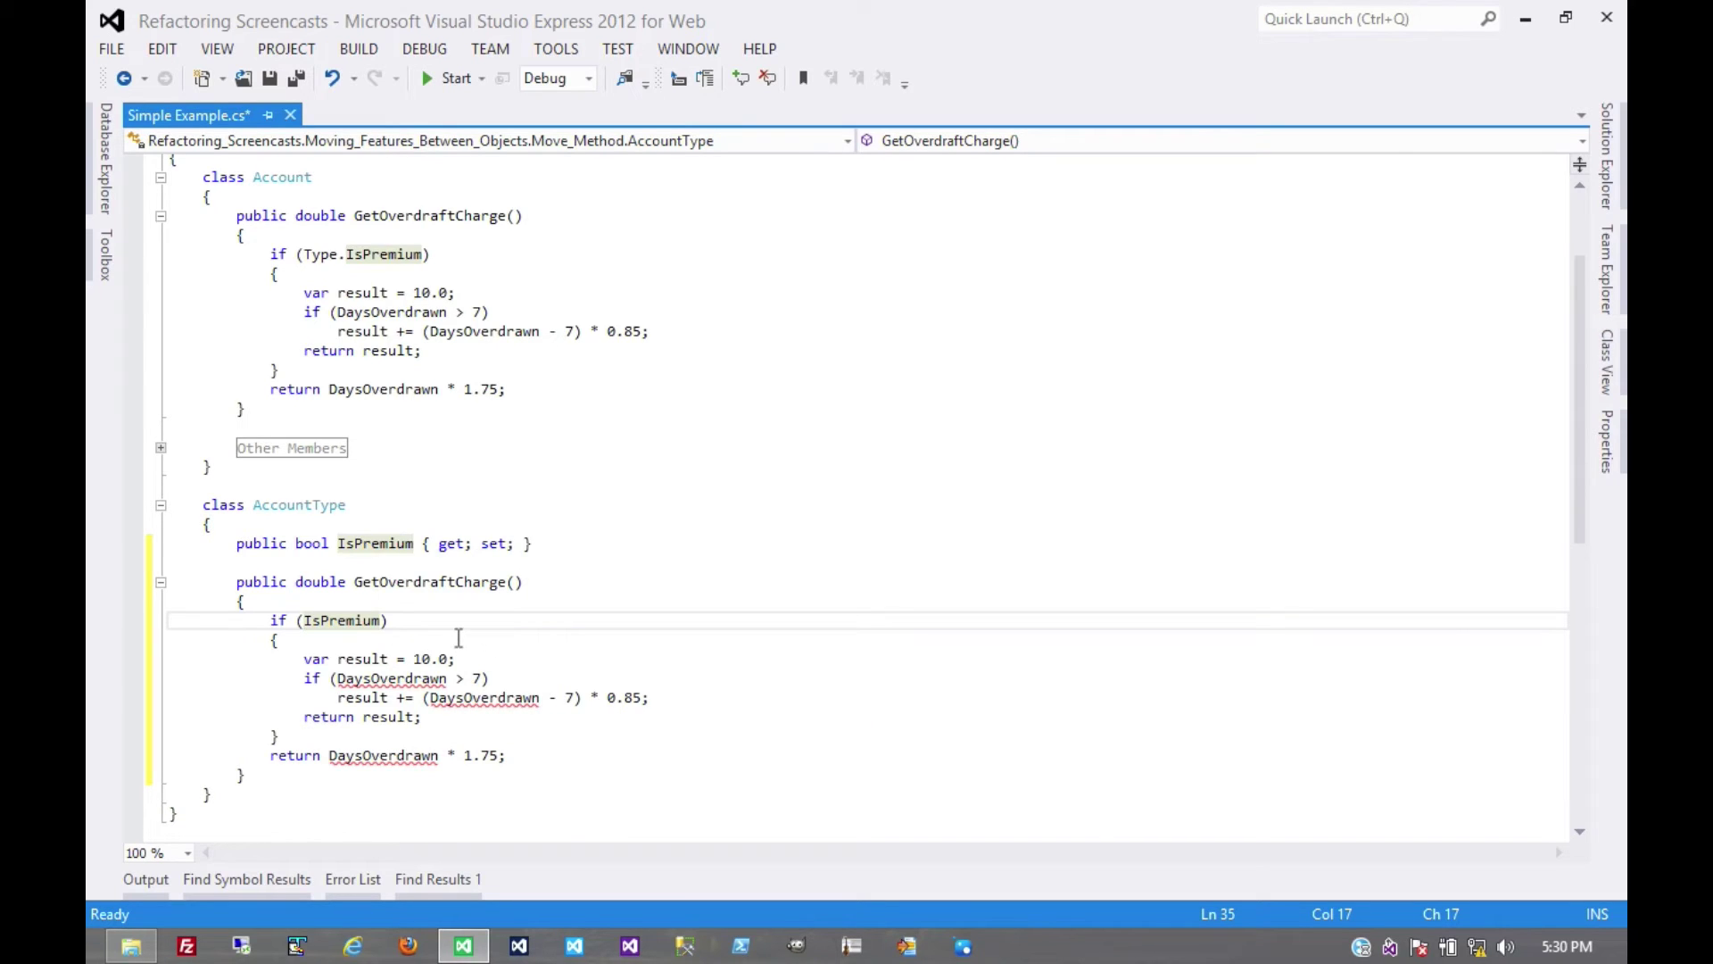
left_click(518, 584)
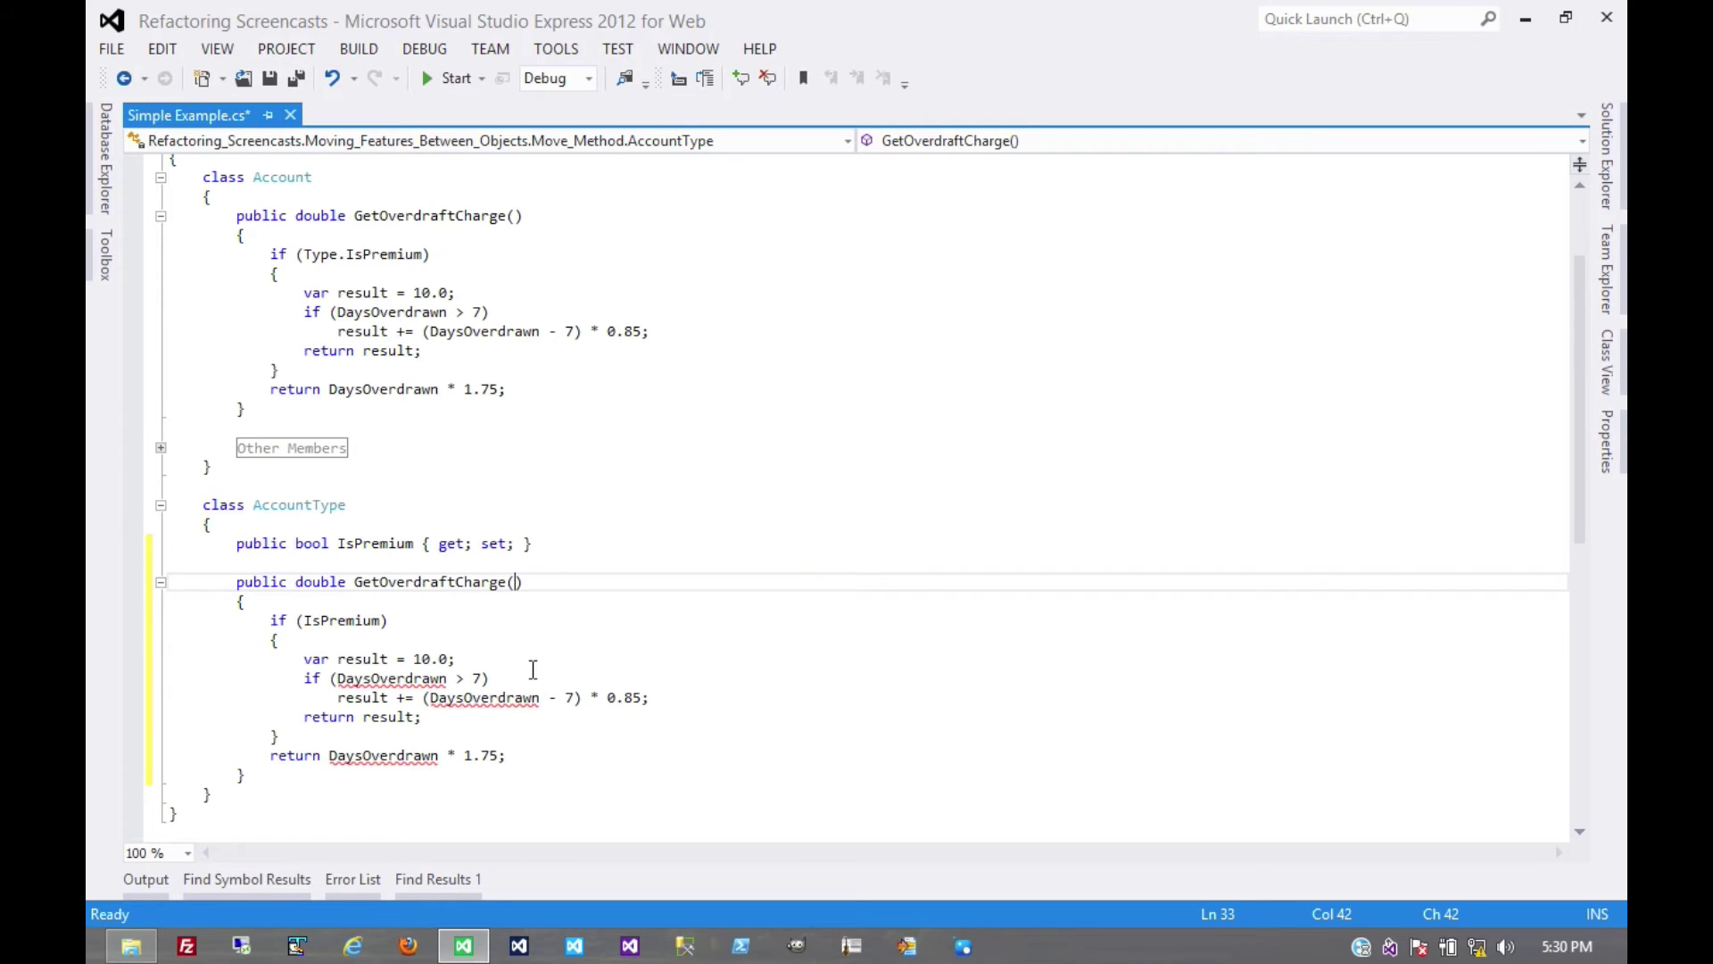
type("Acco")
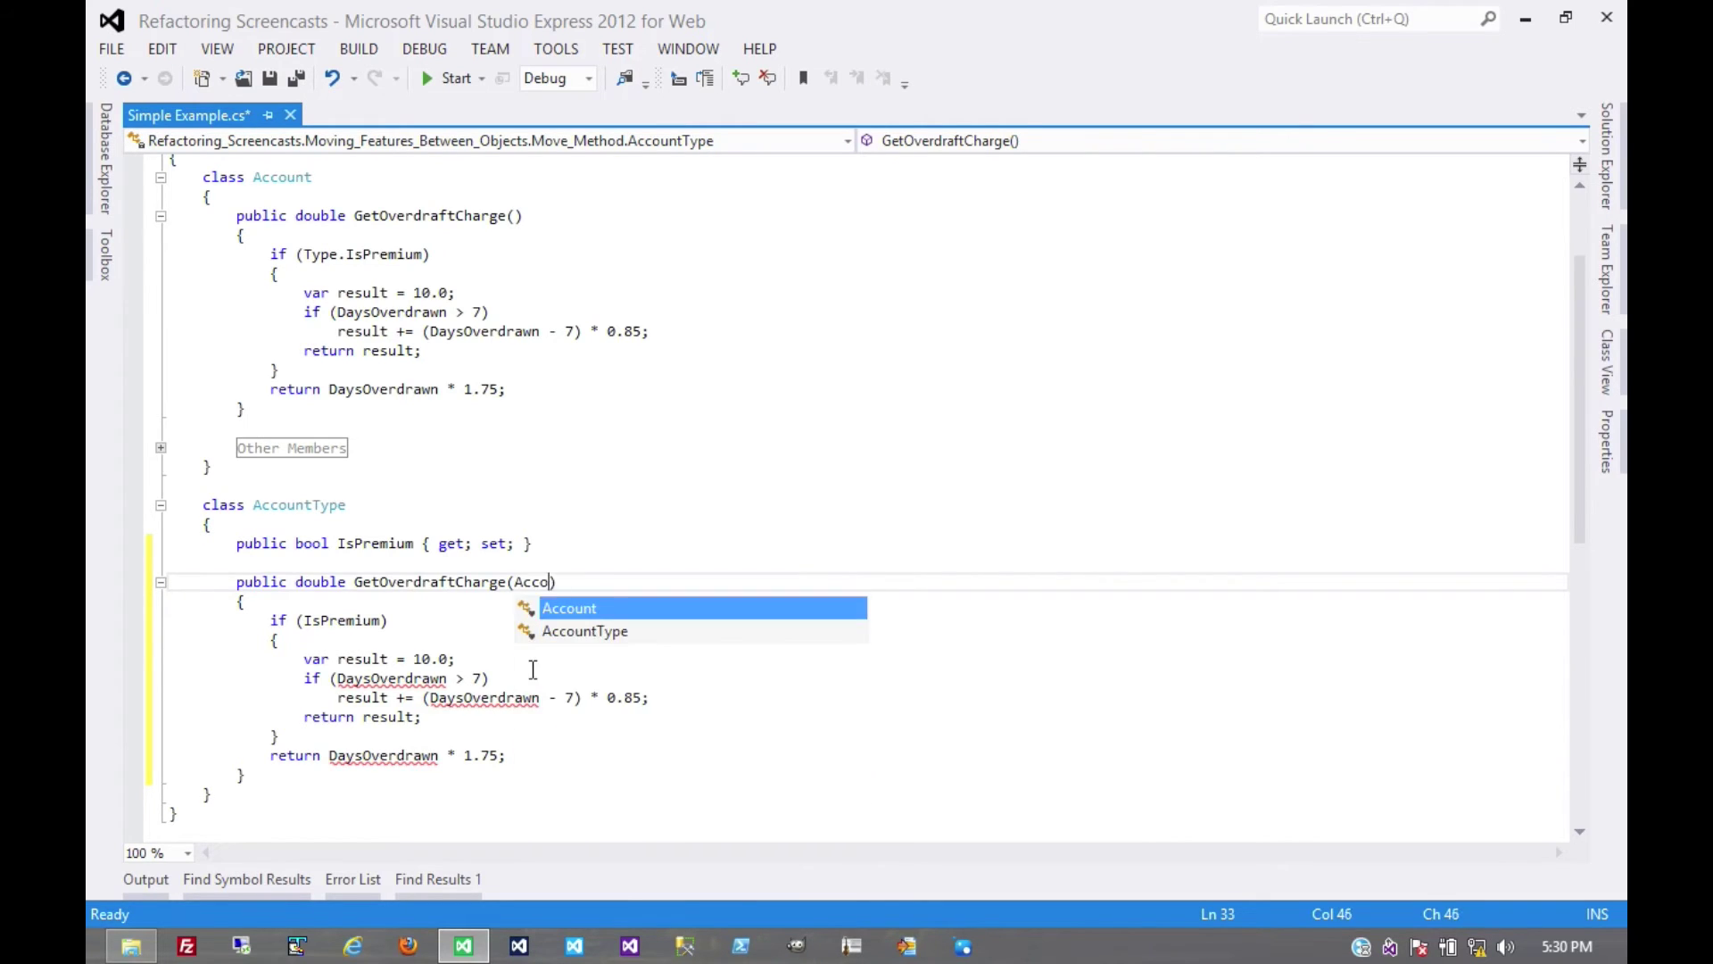
type("unt account")
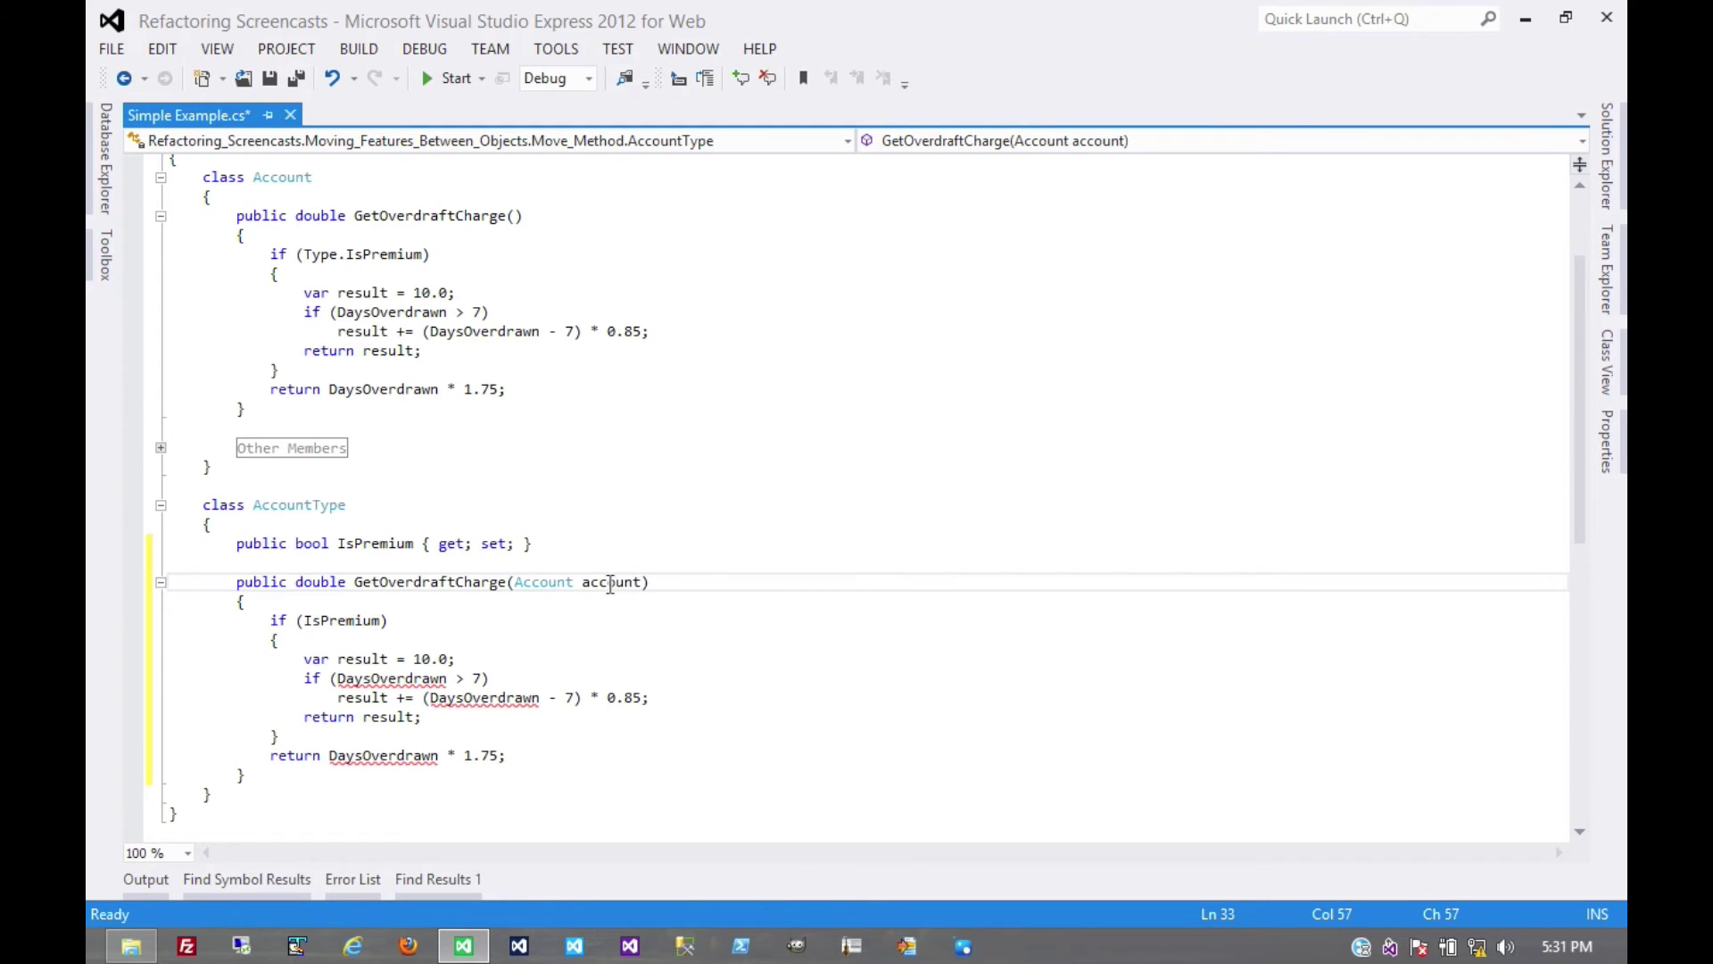
- Add an "Account account" parameter and prefix every DaysOverdrawn with "account."
double_click(605, 582)
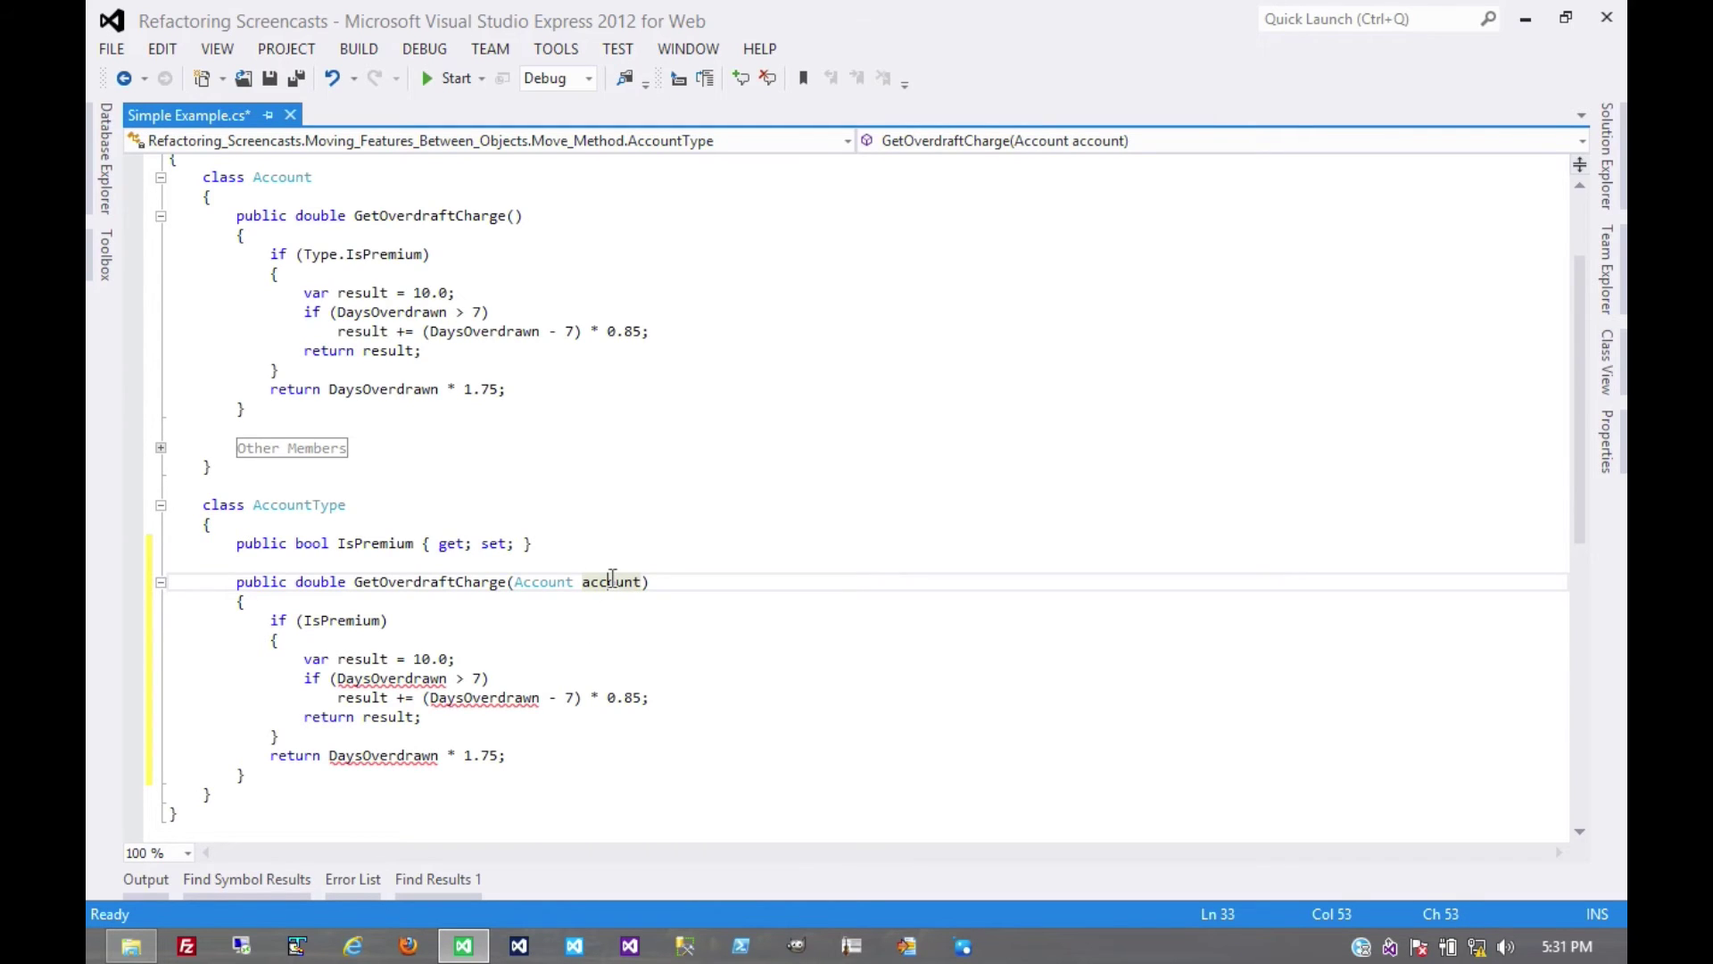
left_click(336, 679)
type("account.")
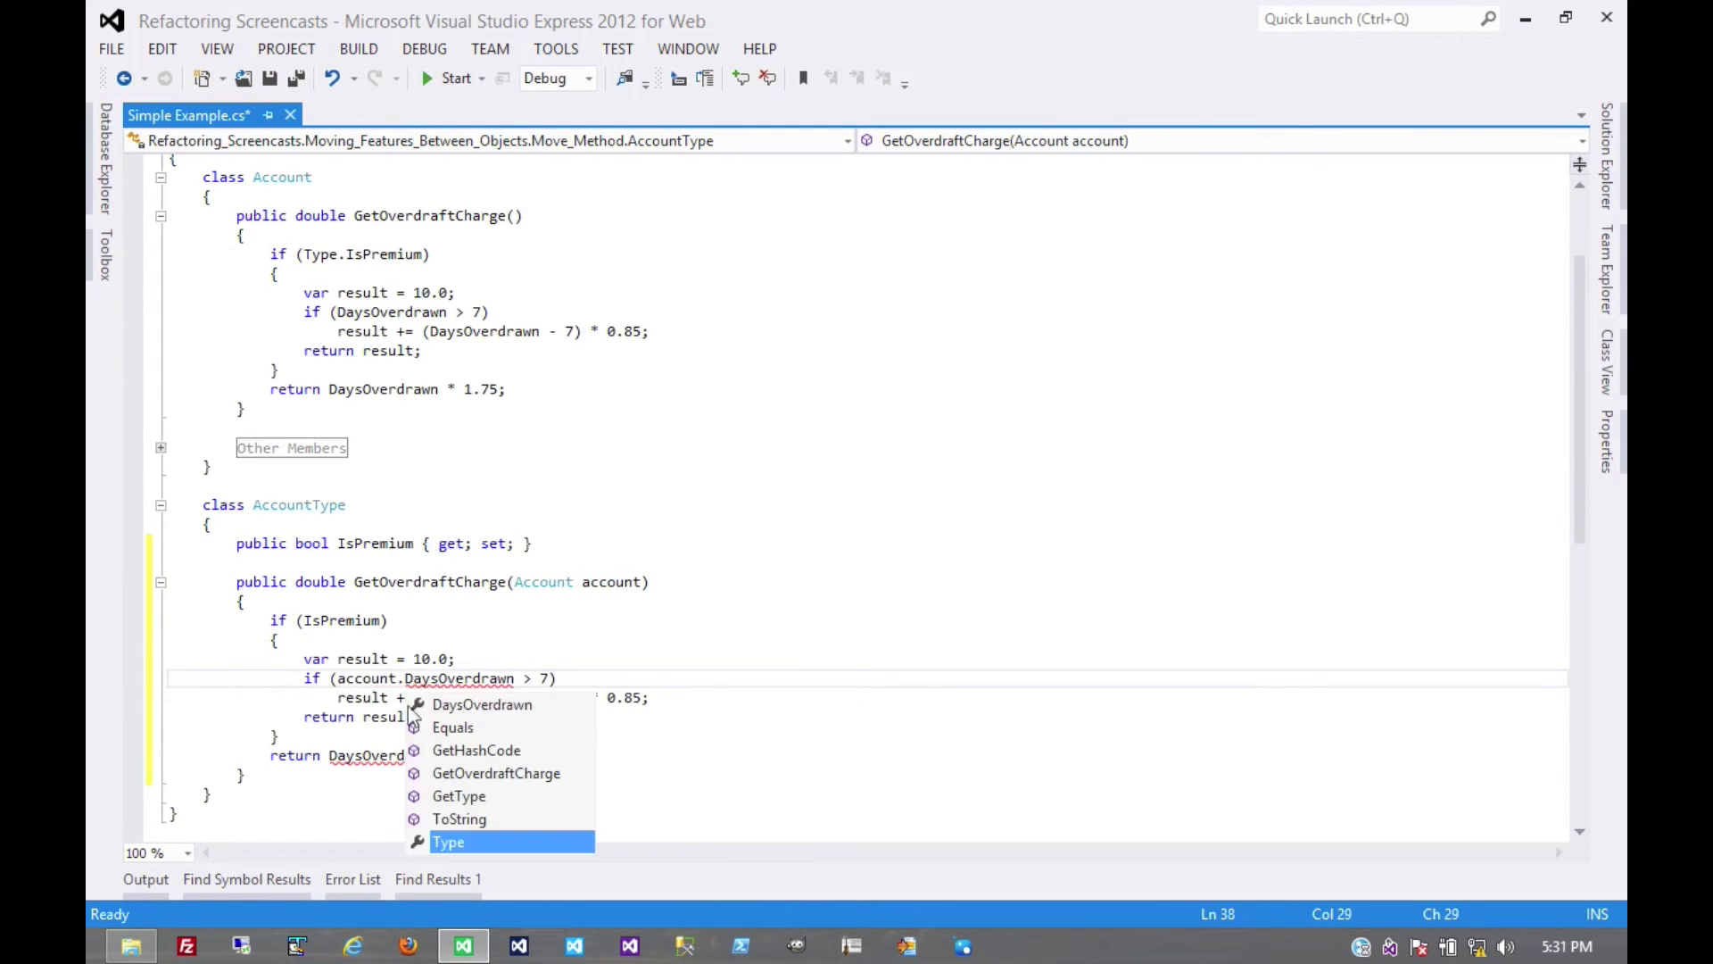
left_click(381, 698)
left_click(432, 697)
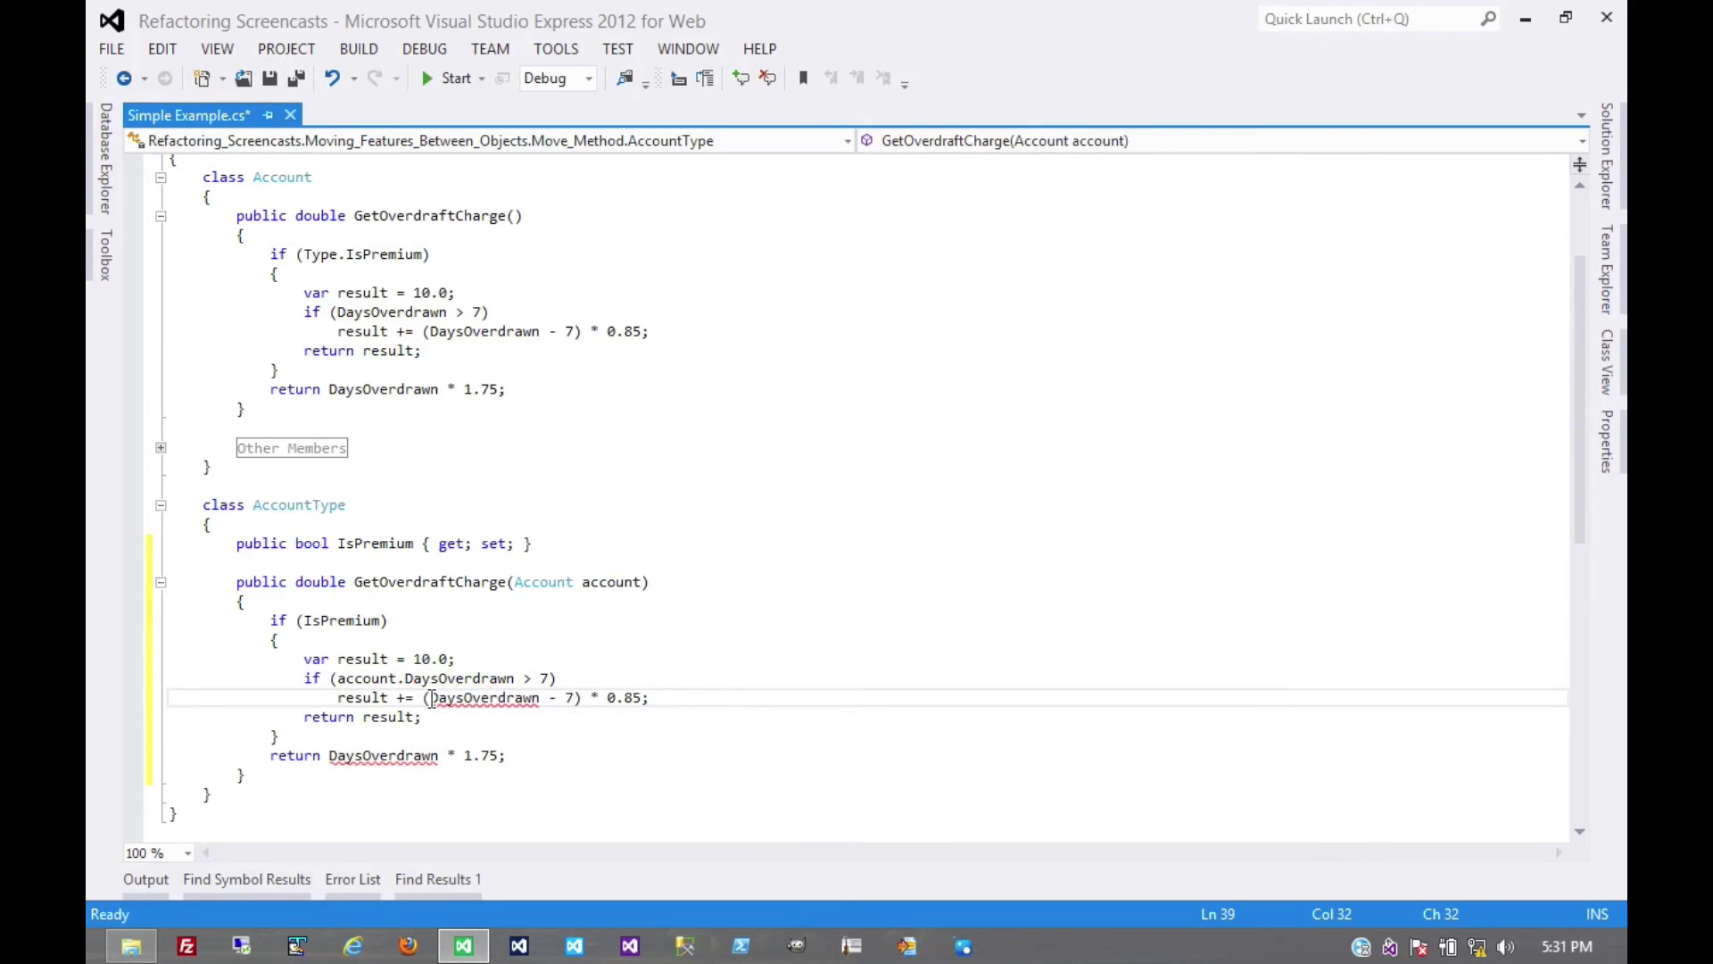
type("account.")
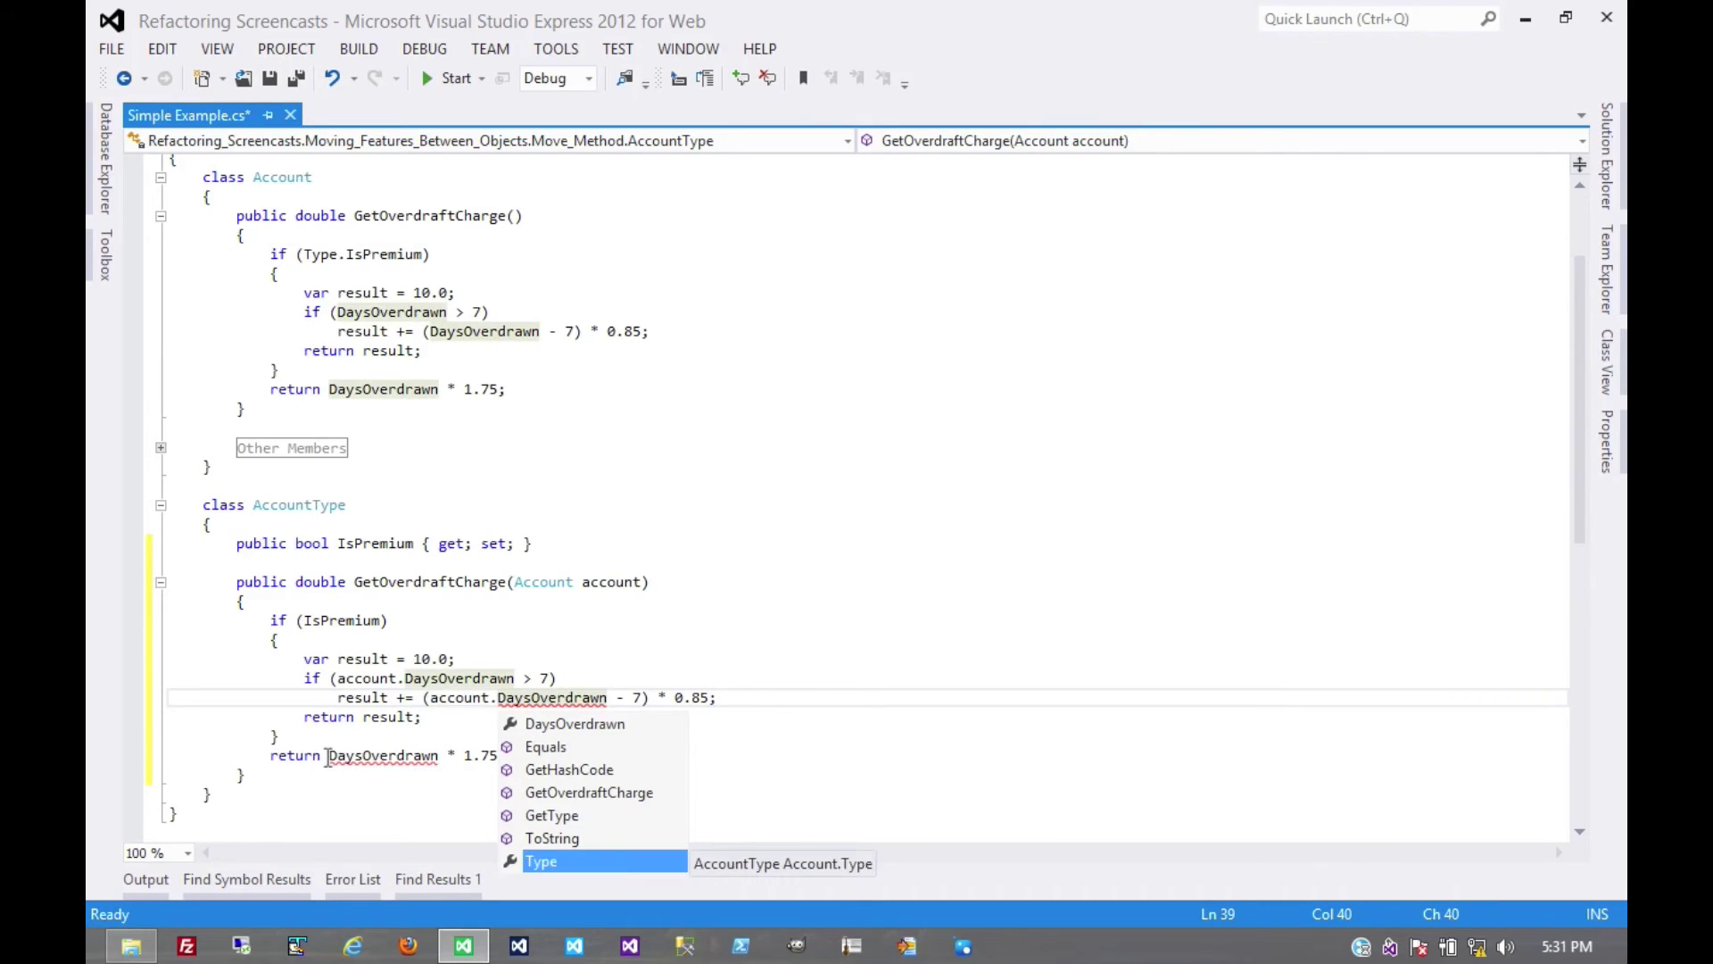
left_click(326, 755)
type("account.")
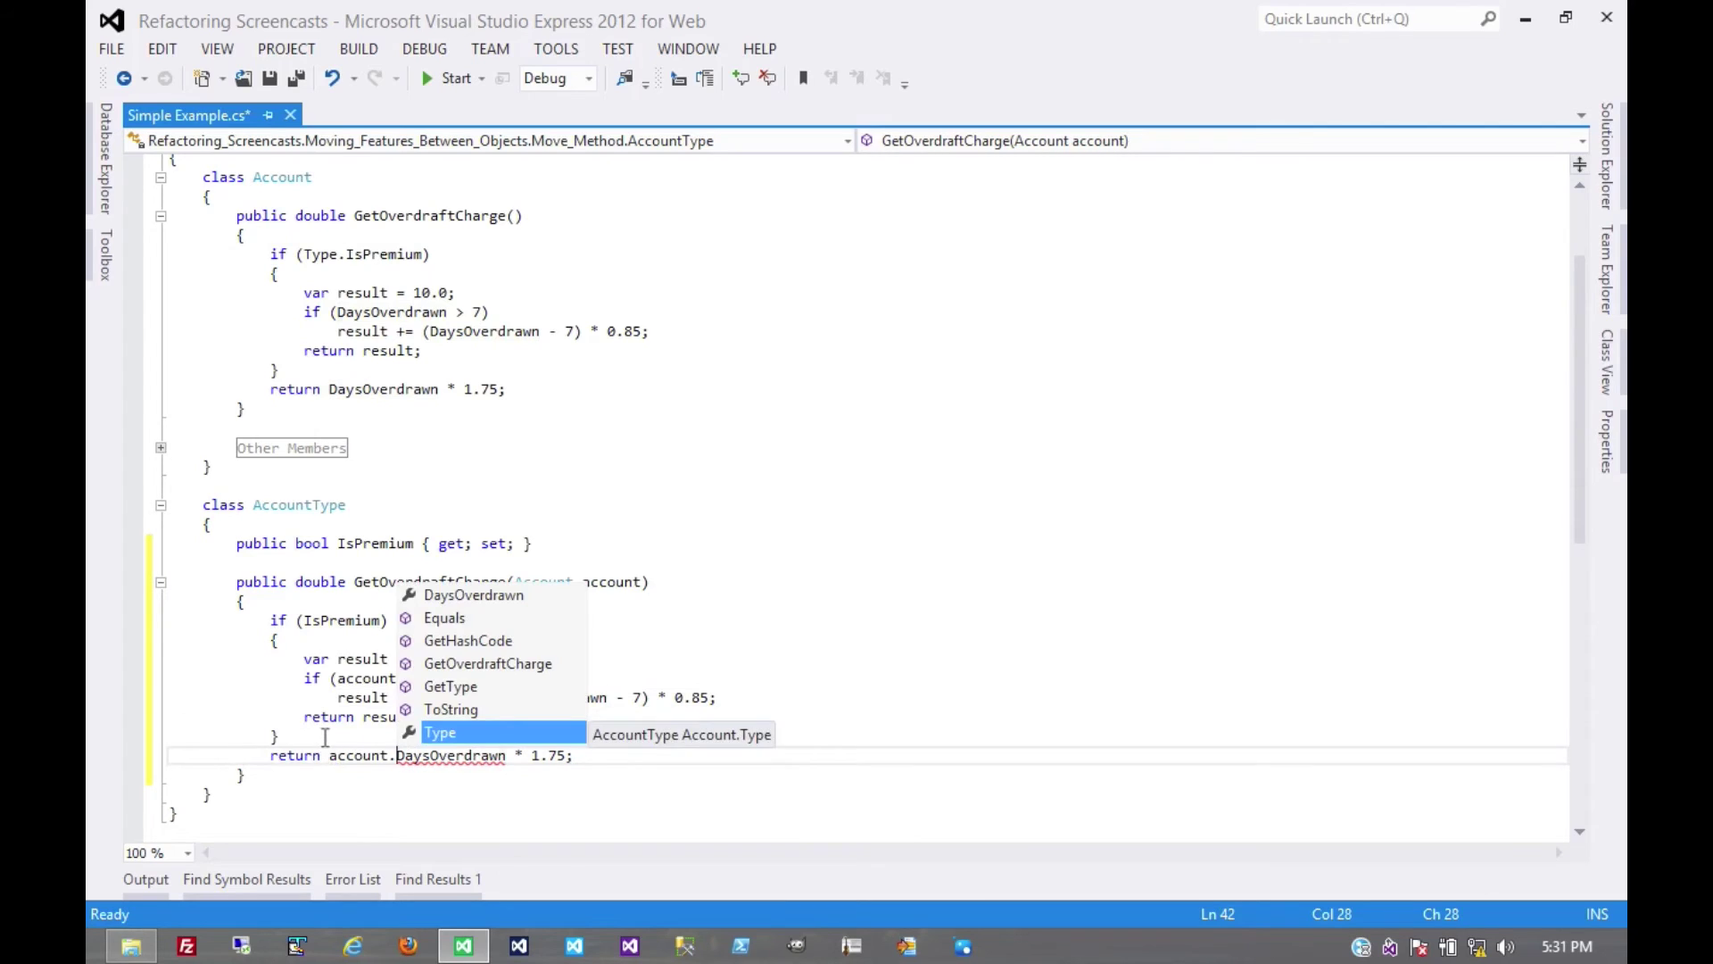
left_click(327, 738)
scroll(491, 595, "up", 1)
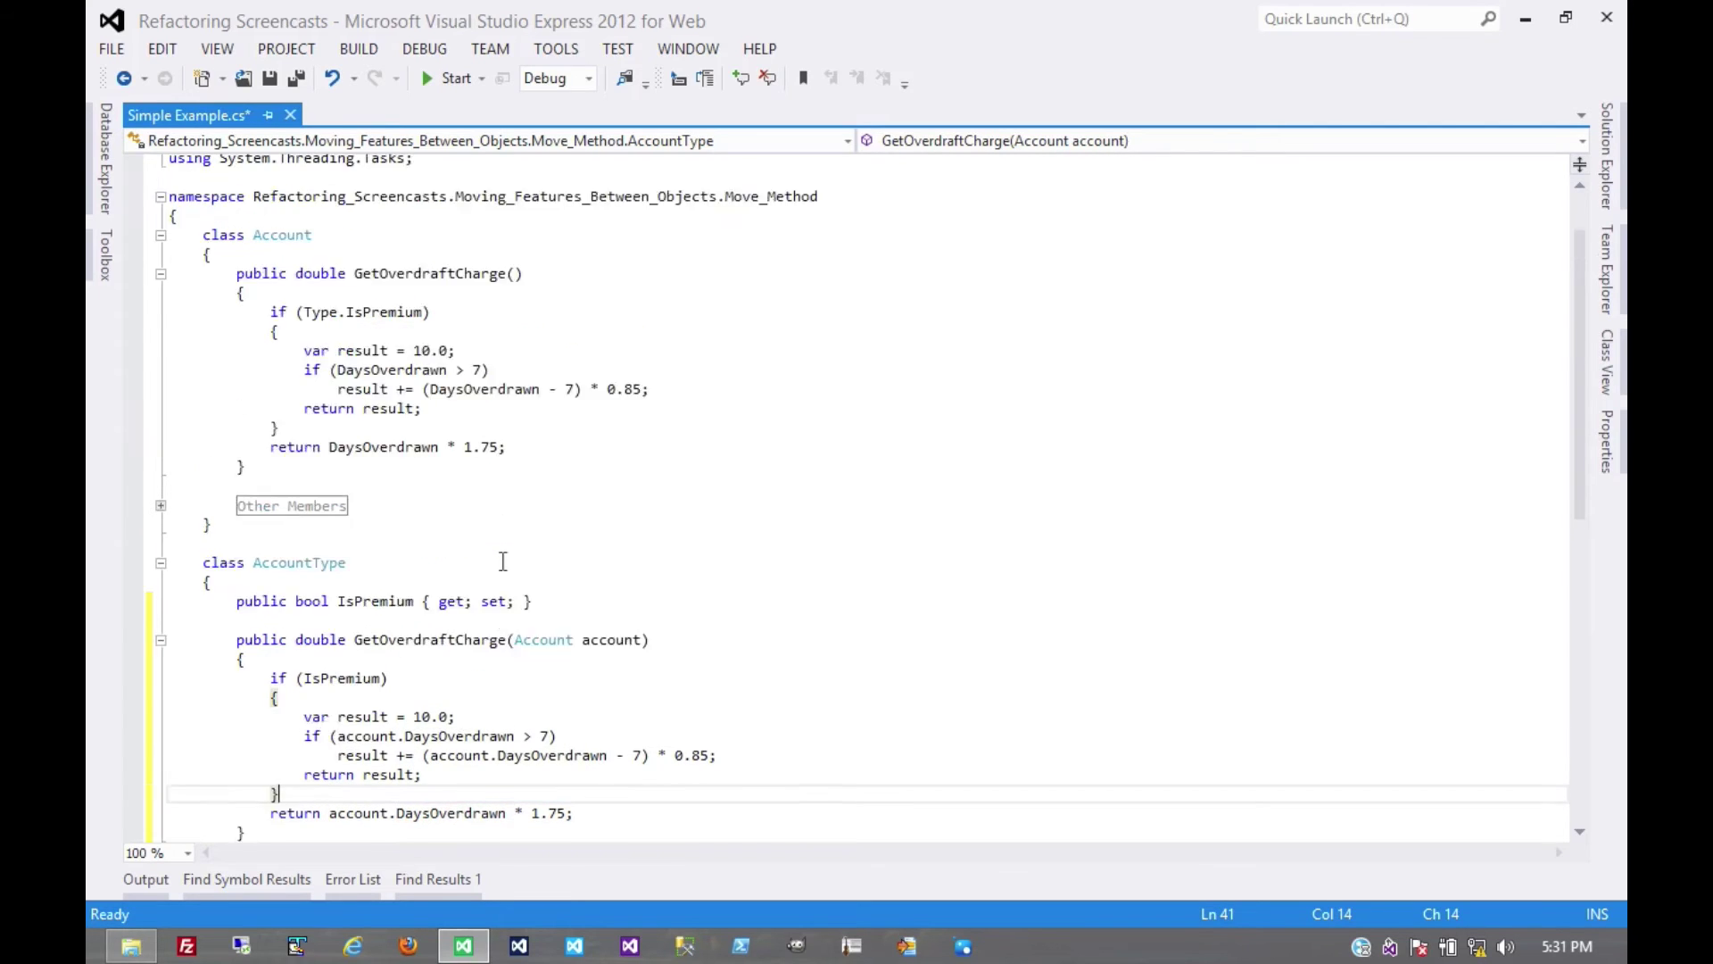
scroll(498, 575, "up", 1)
scroll(471, 542, "down", 1)
- Replace Account.GetOverdraftCharge's body with "return Type.GetOverdraftCharge(this);"
left_click_drag(516, 449, 272, 323)
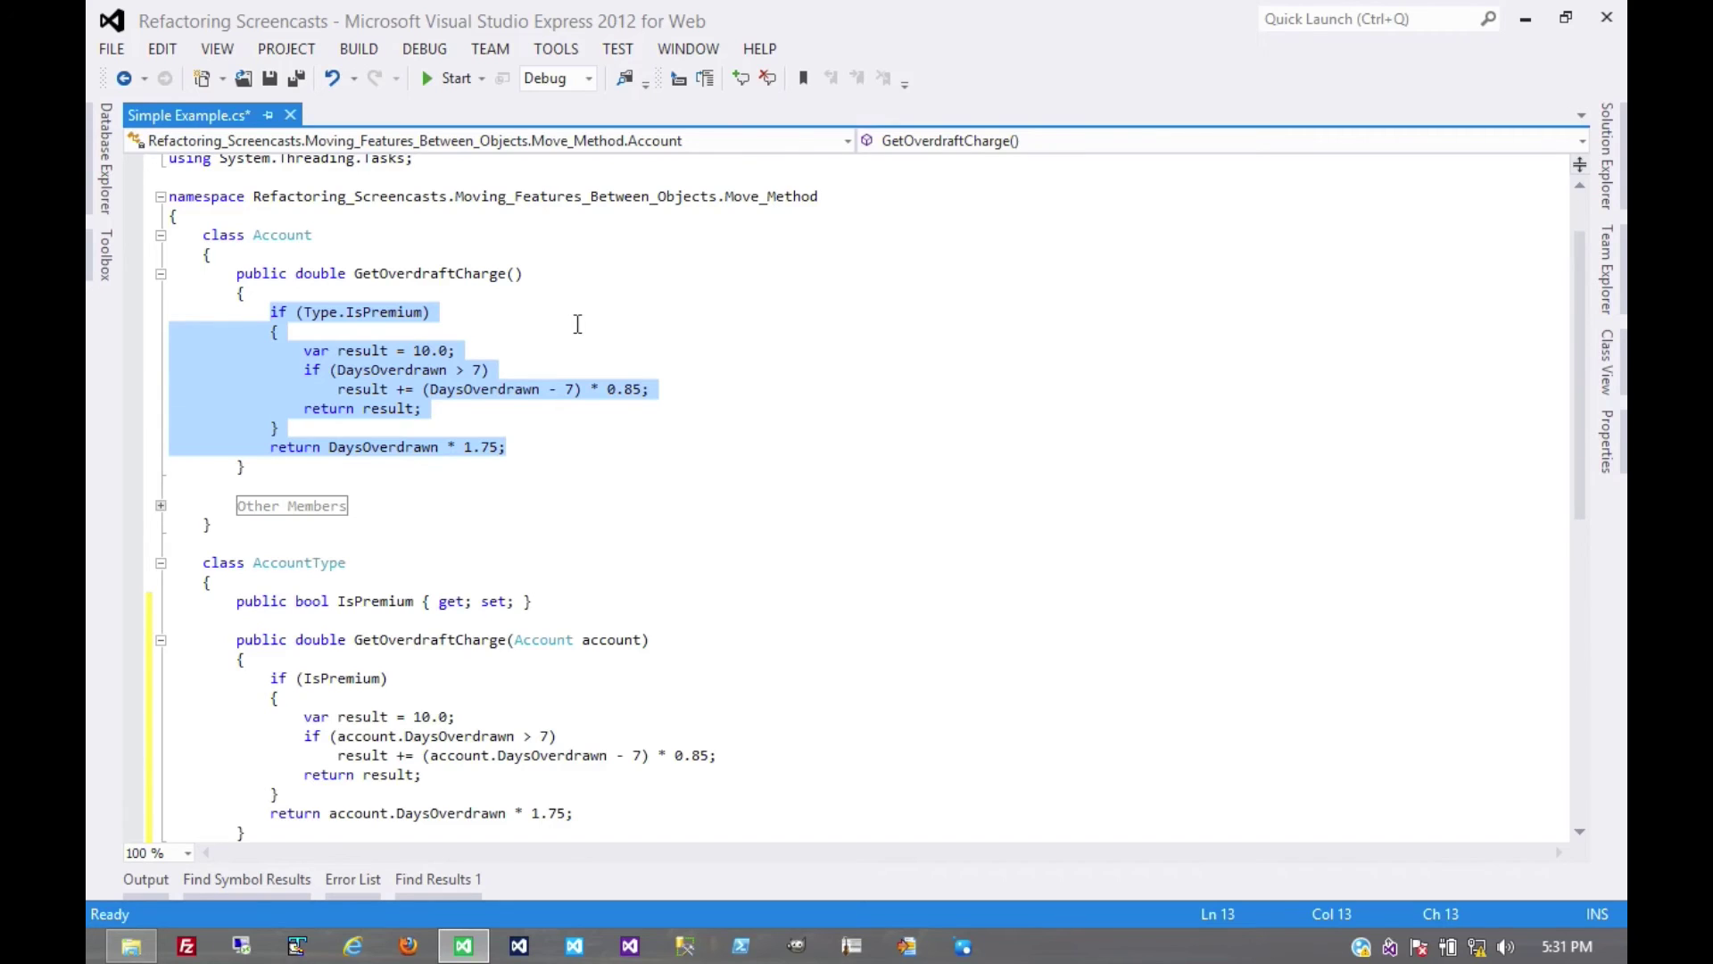
type("return Type.GetOverdraftCharge(this);")
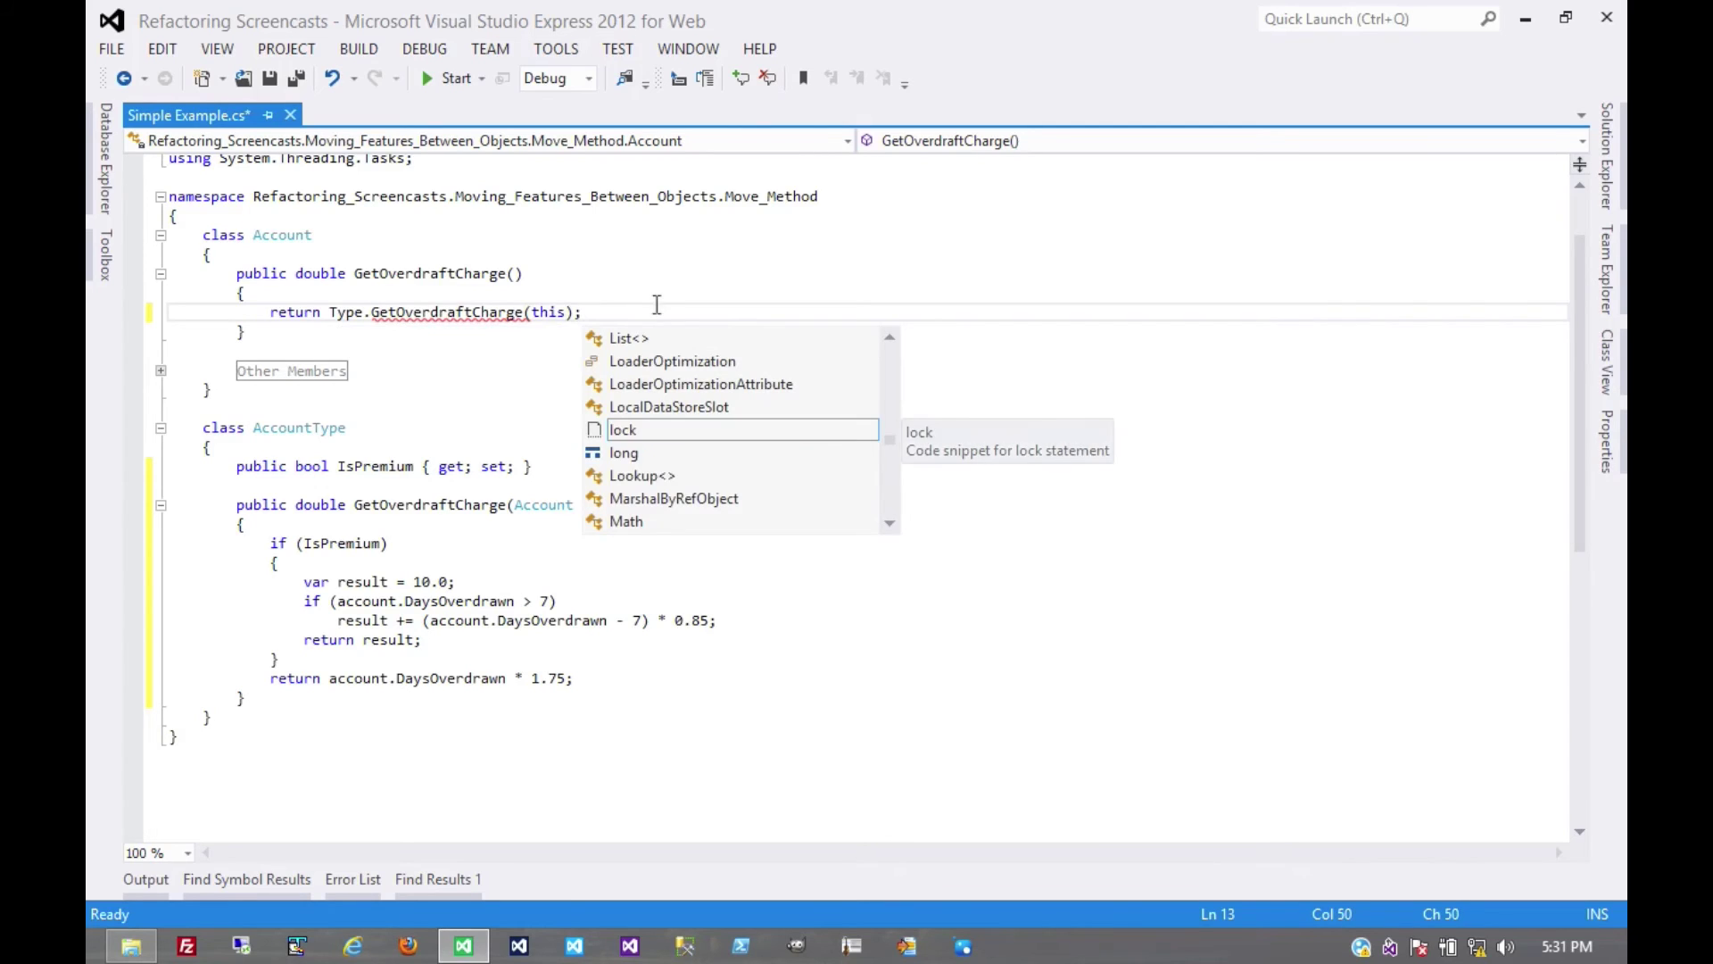
key("Down")
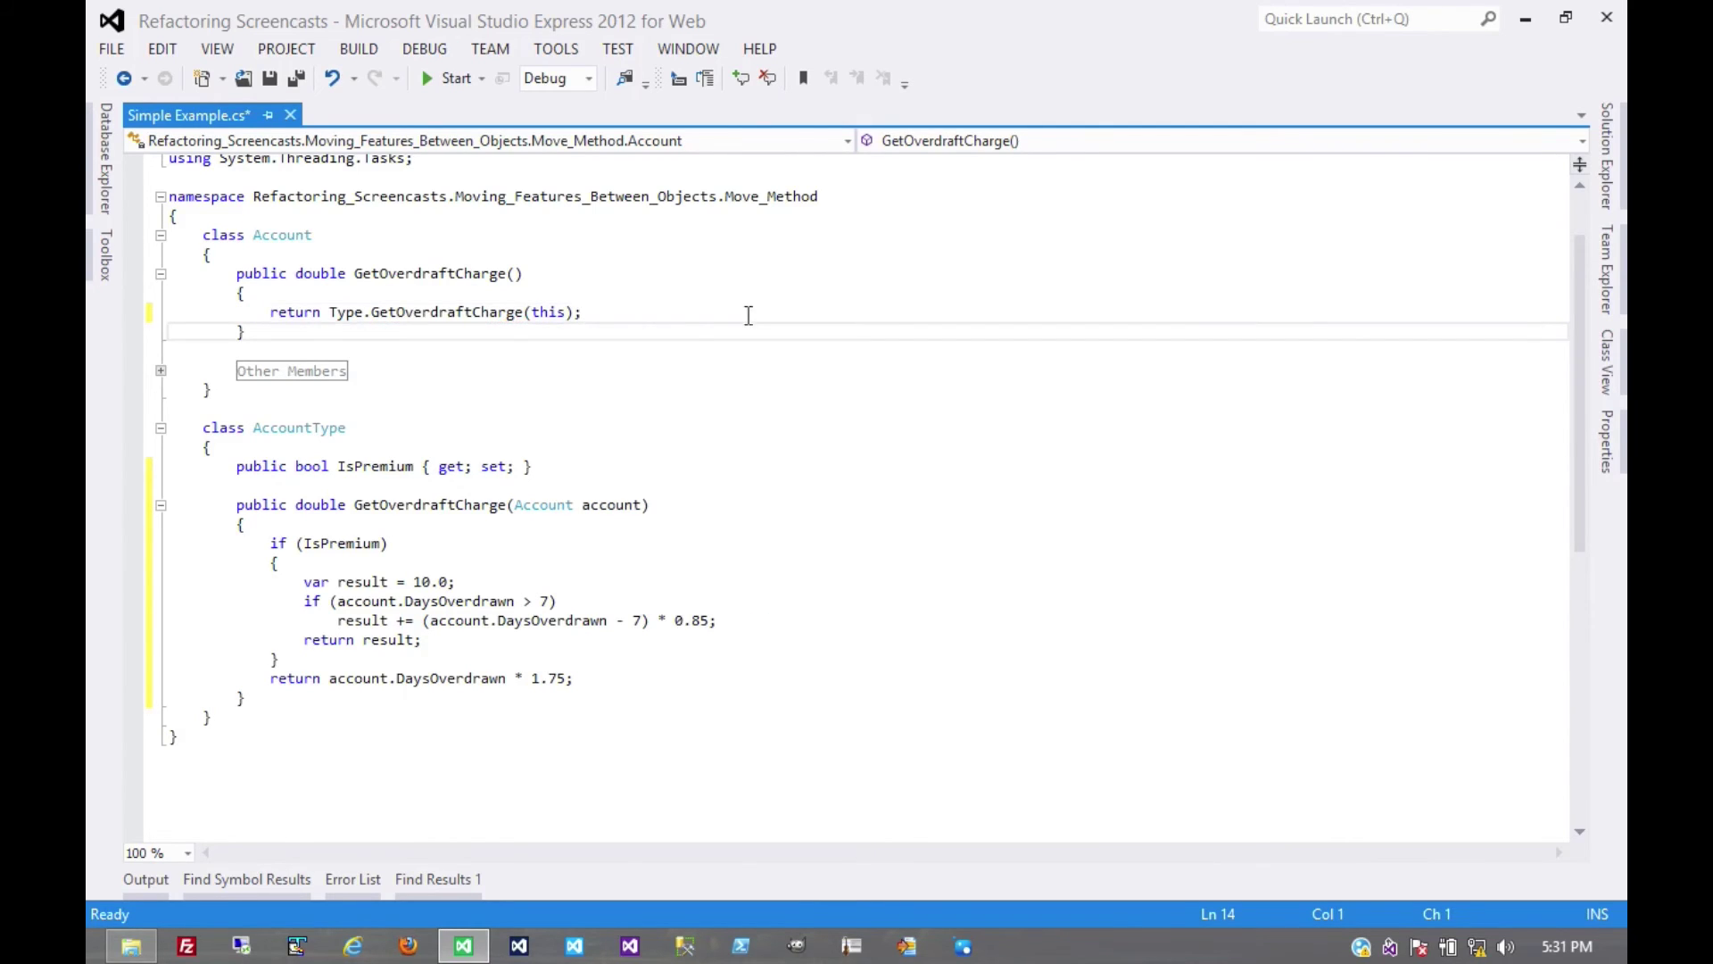
scroll(693, 323, "up", 1)
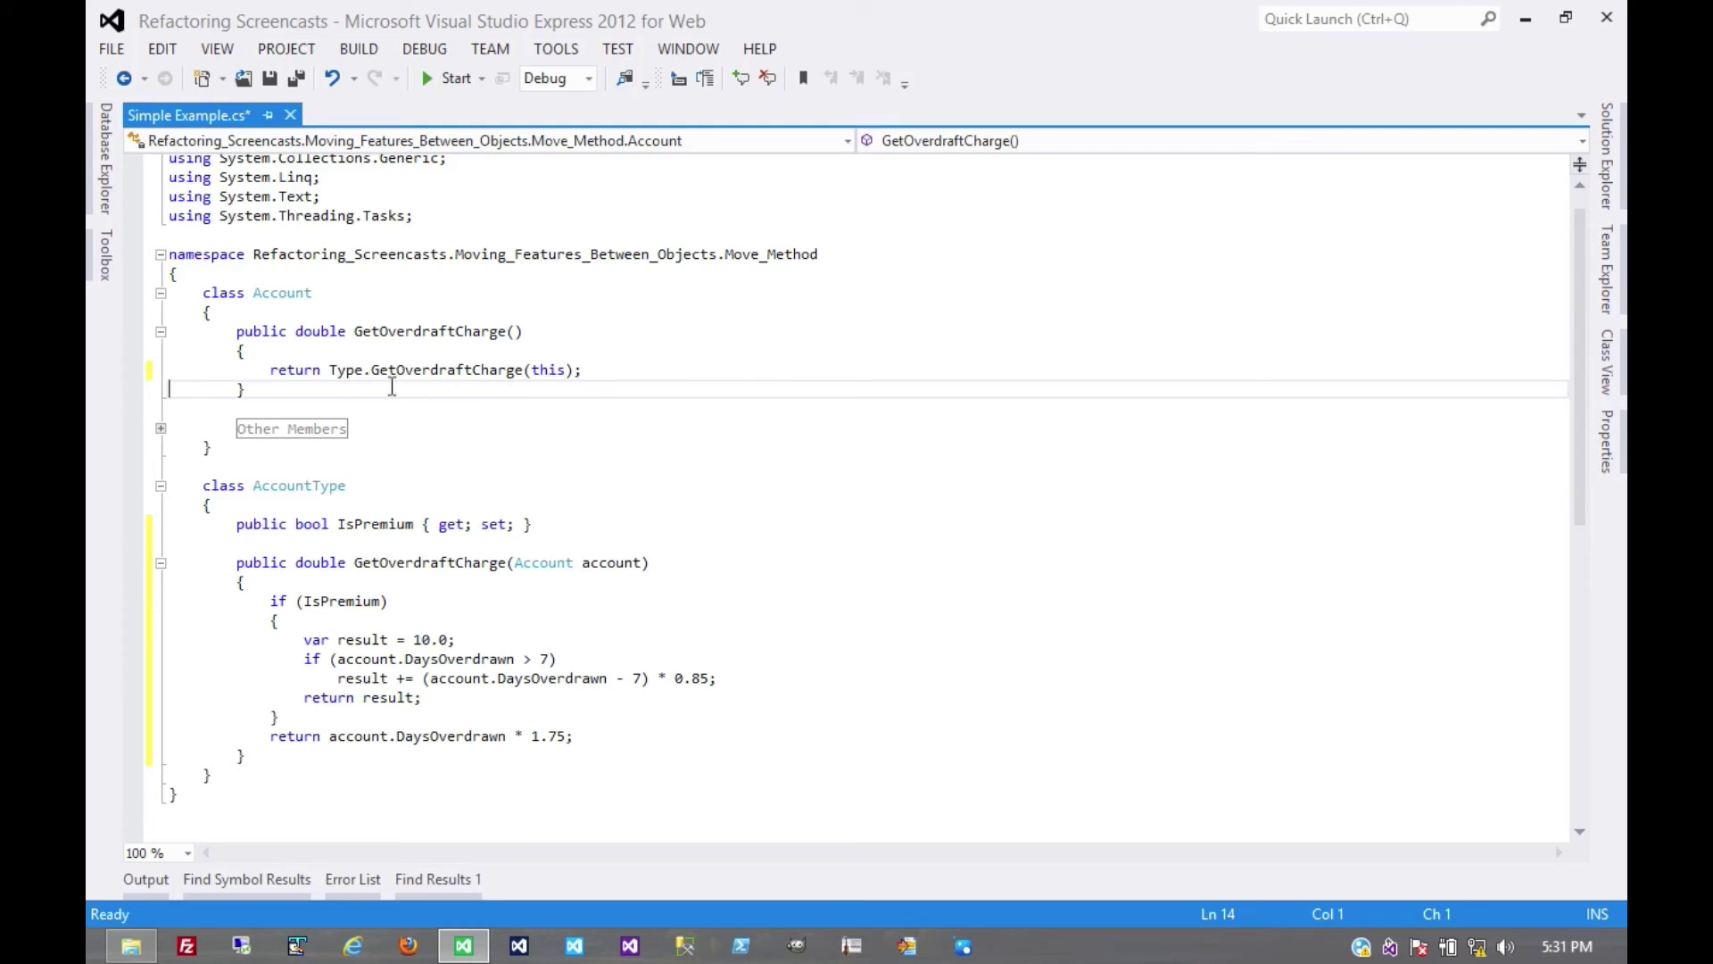
left_click(421, 331)
double_click(420, 331)
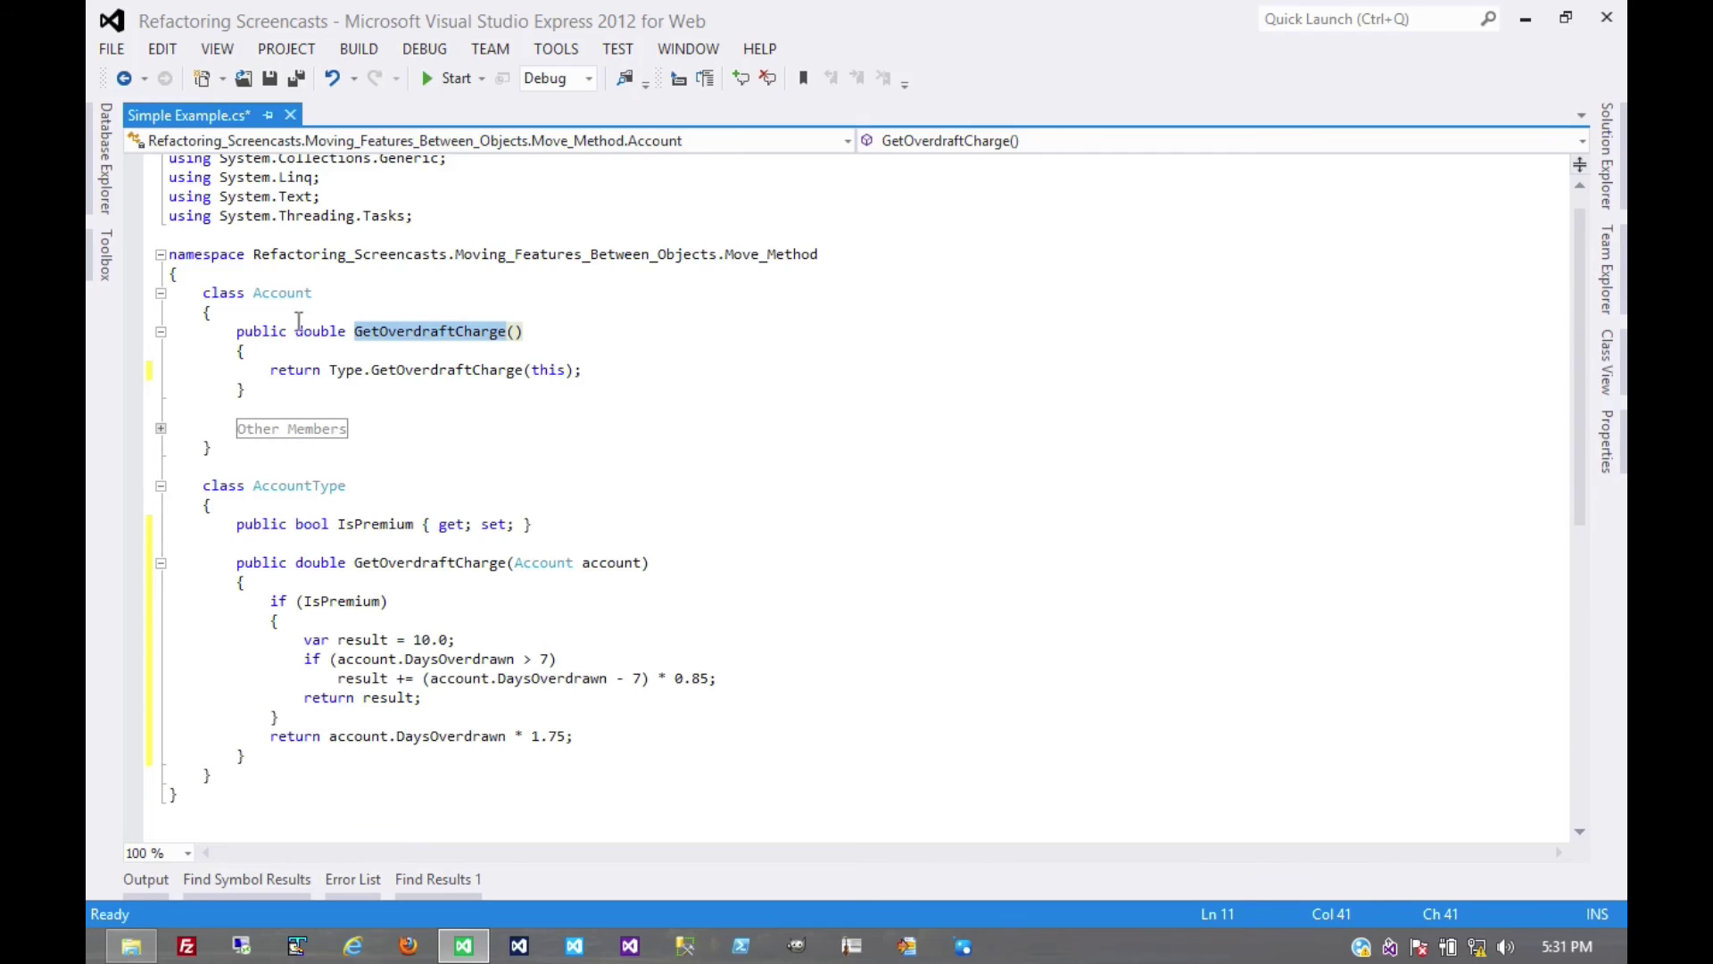
left_click_drag(235, 331, 271, 388)
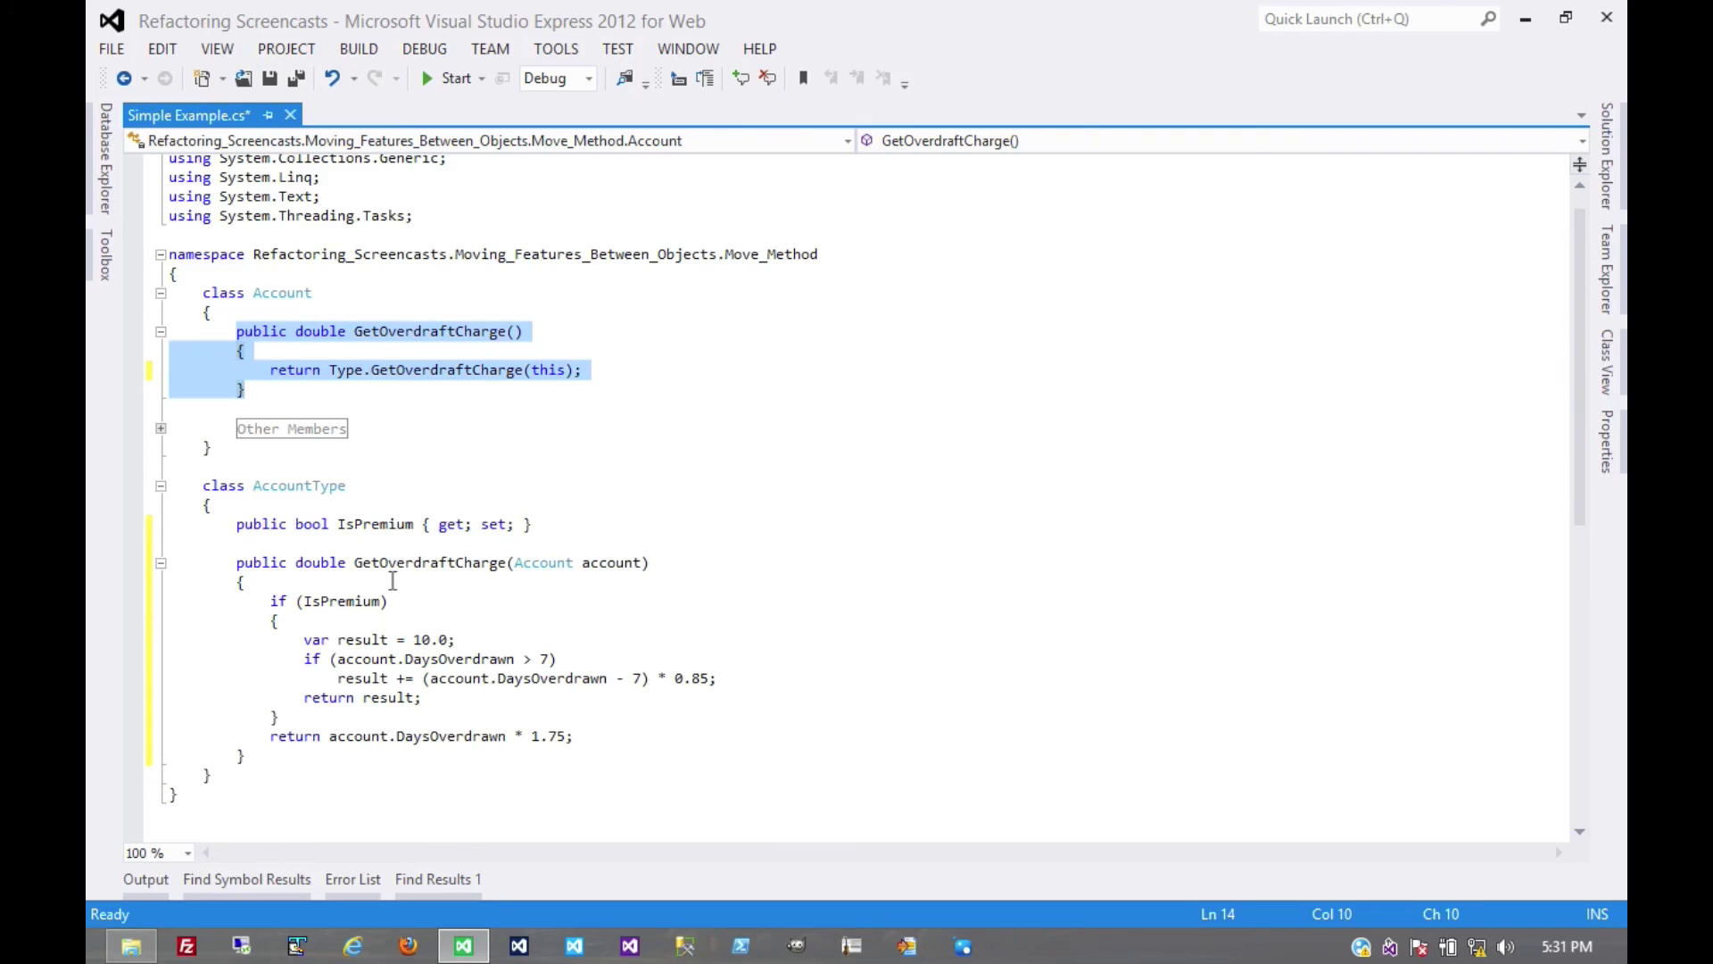
left_click(381, 392)
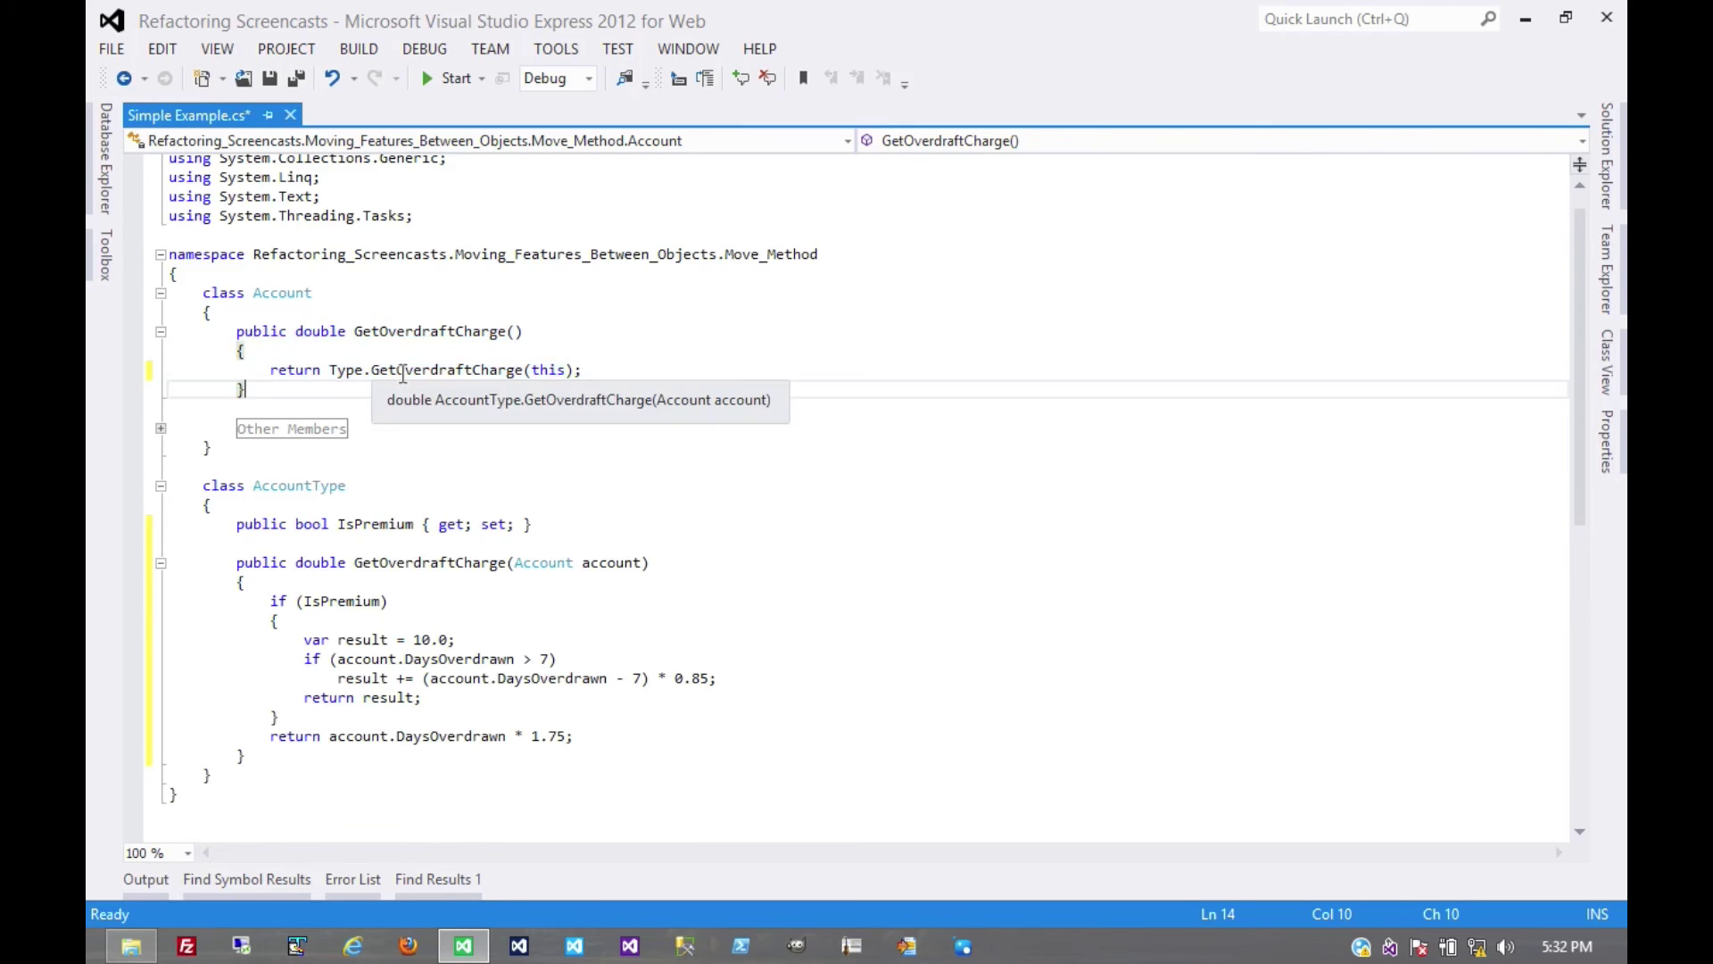
double_click(400, 373)
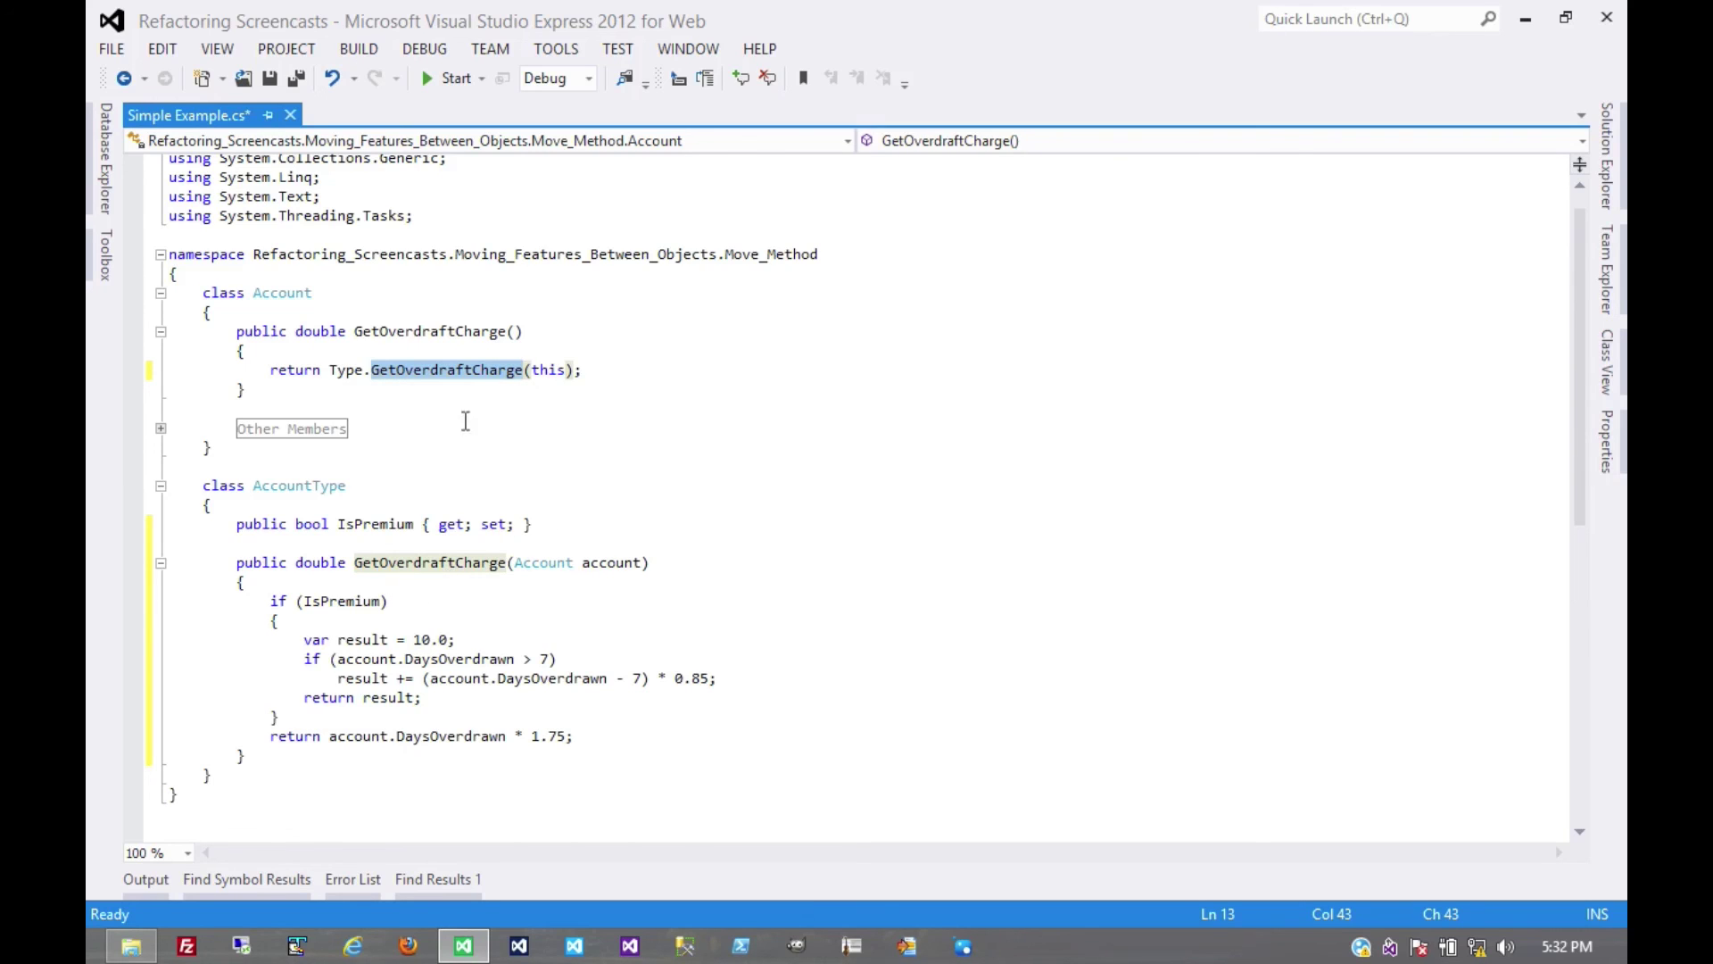
left_click_drag(237, 333, 239, 423)
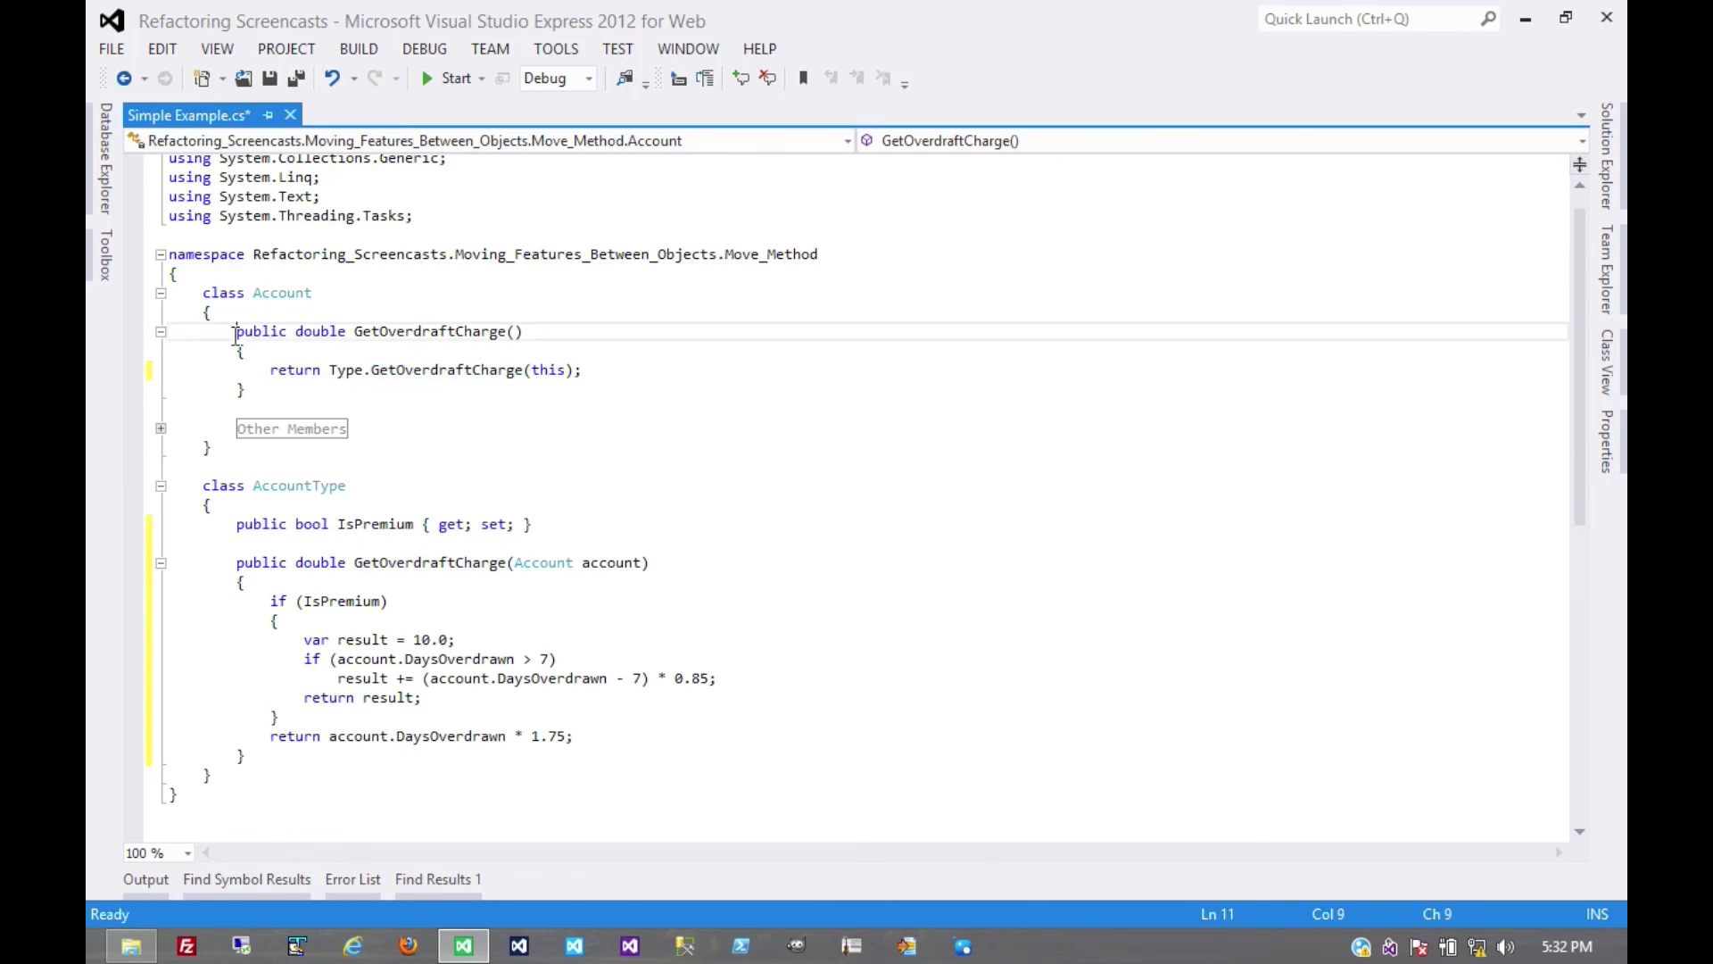
- Delete the selected GetOverdraftCharge method from the Account class
key("Delete")
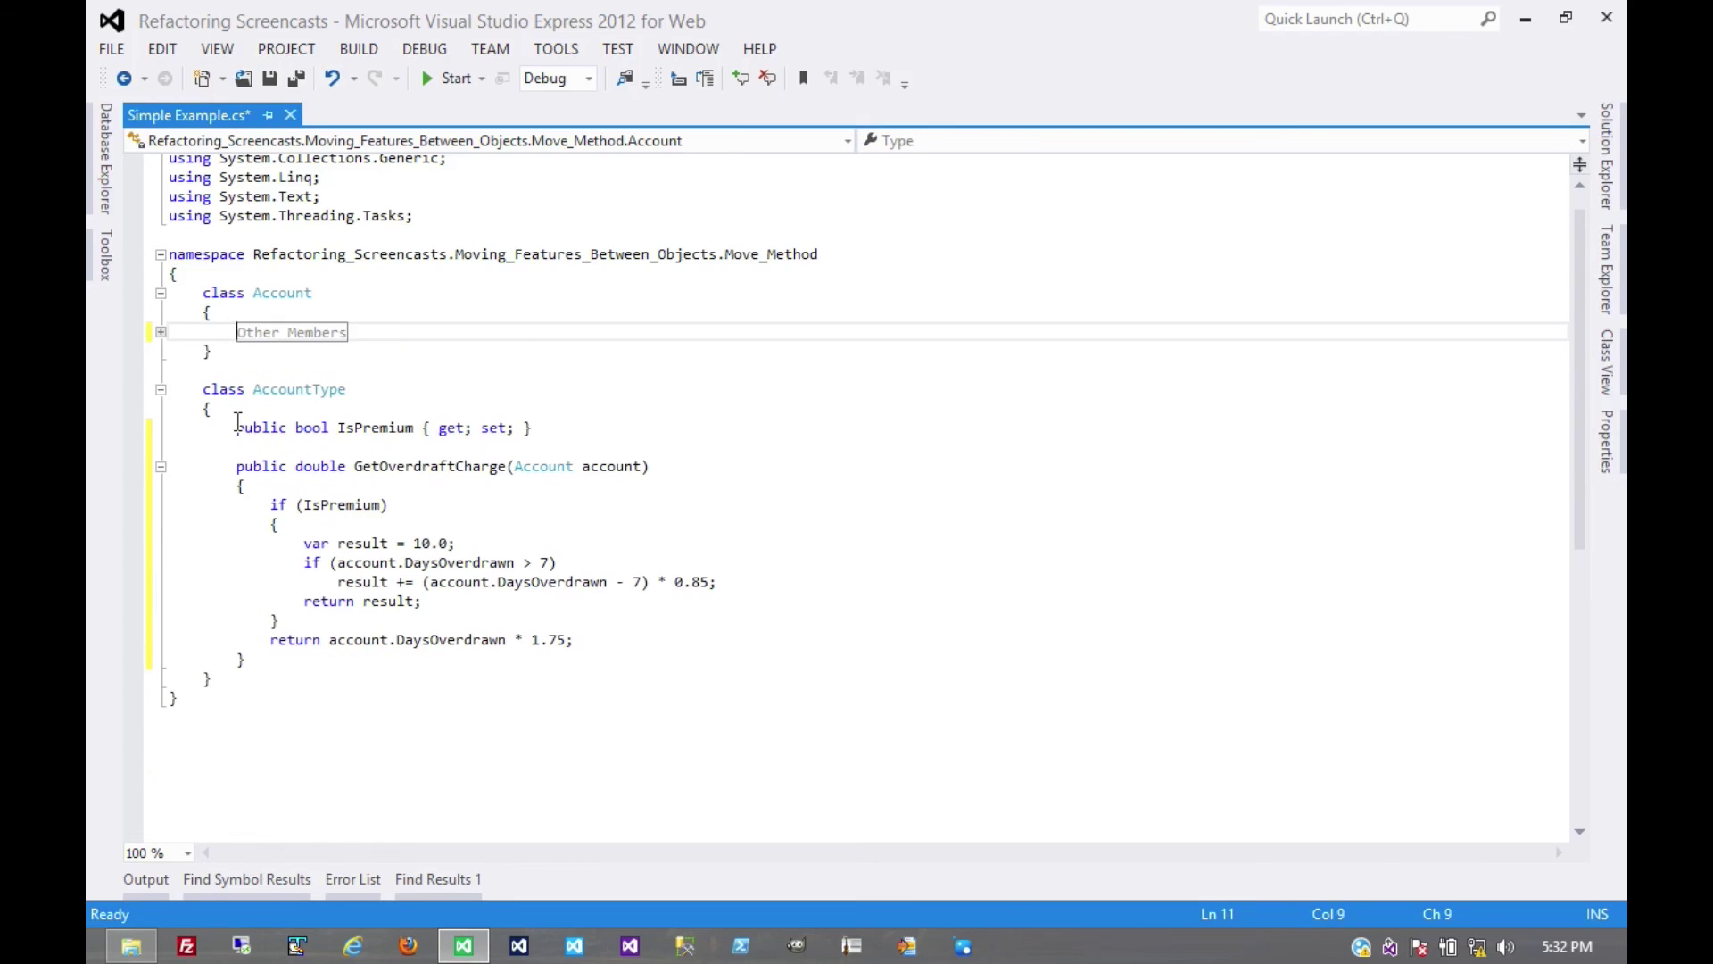